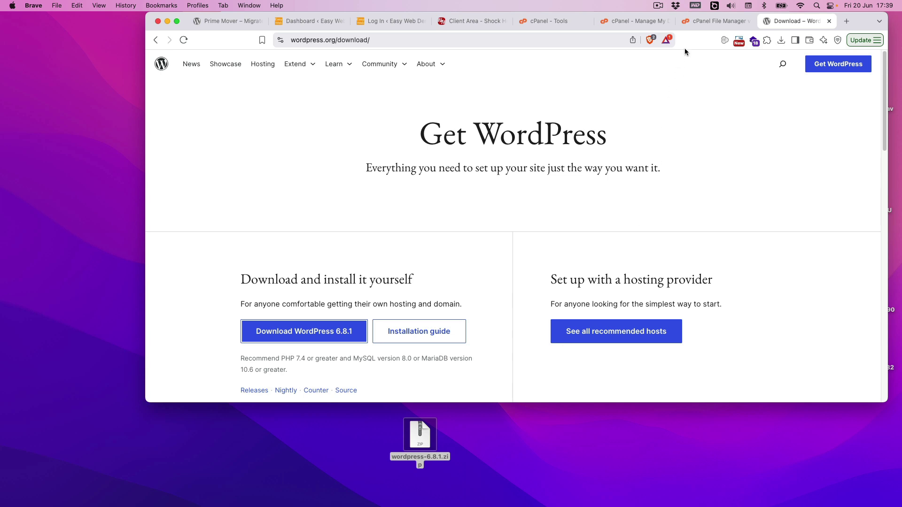
# Open the Domains list in cPanel and examine the dev.easywebdesigntutorials.com subdomain entry.
pyautogui.click(704, 22)
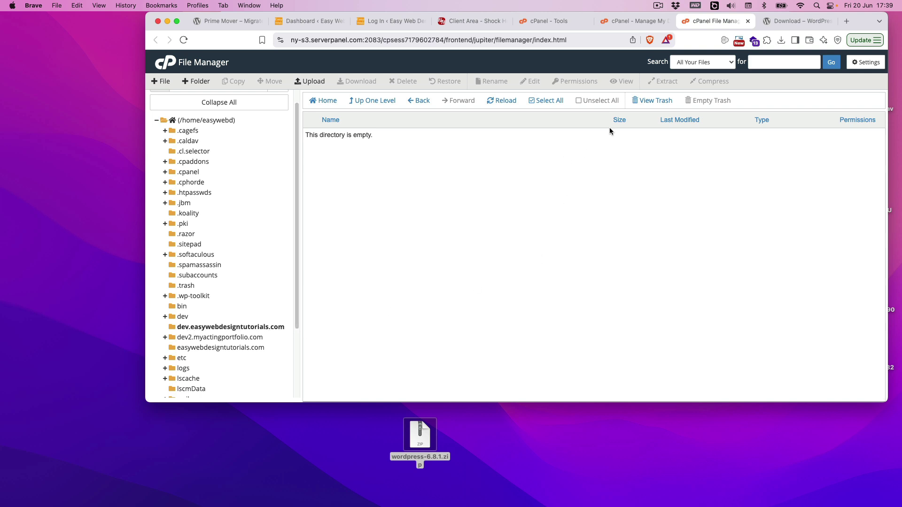
pyautogui.click(625, 25)
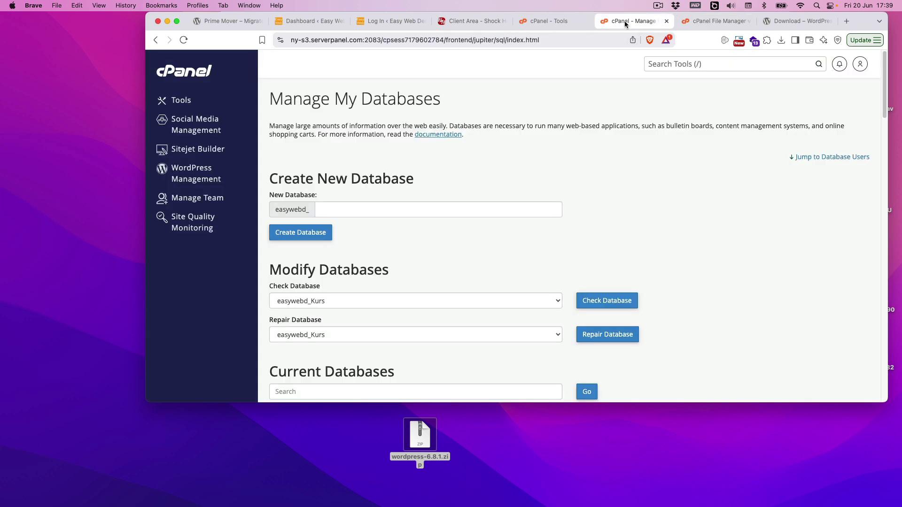
pyautogui.click(565, 22)
pyautogui.scroll(-10, 548, 215)
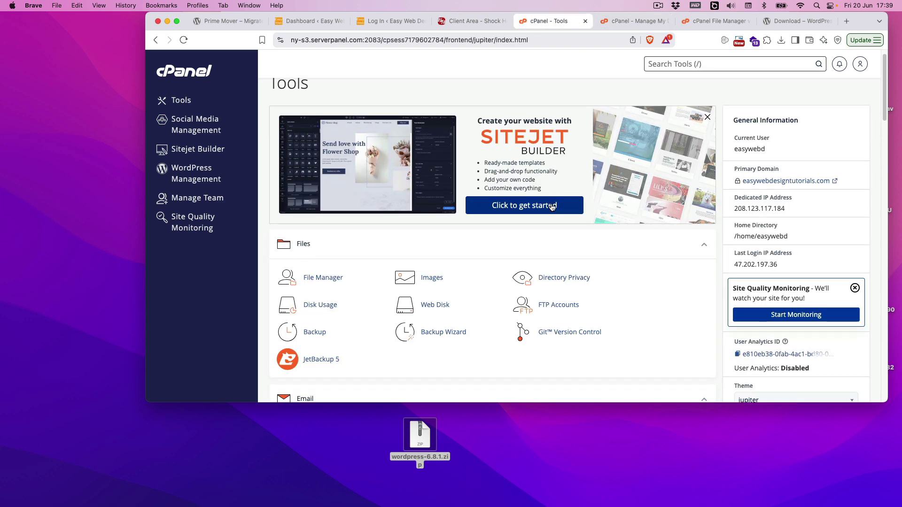
pyautogui.scroll(-10, 577, 193)
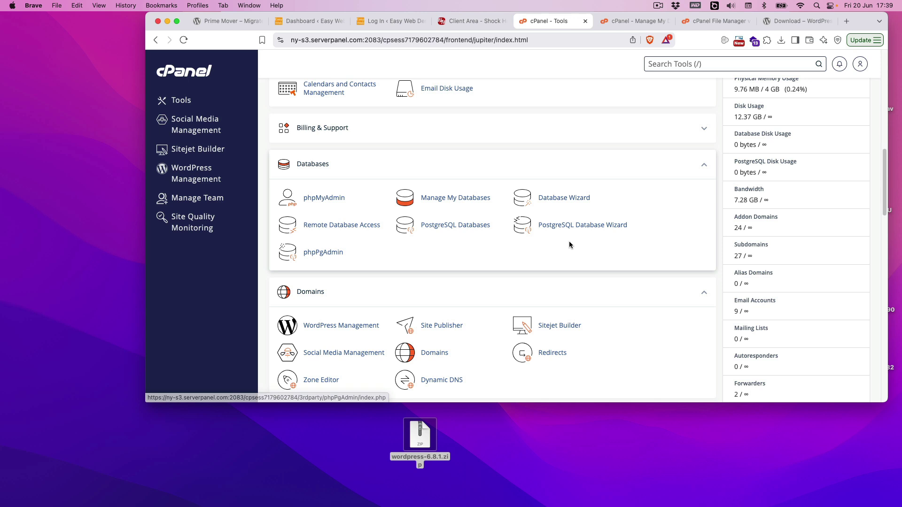
pyautogui.click(433, 355)
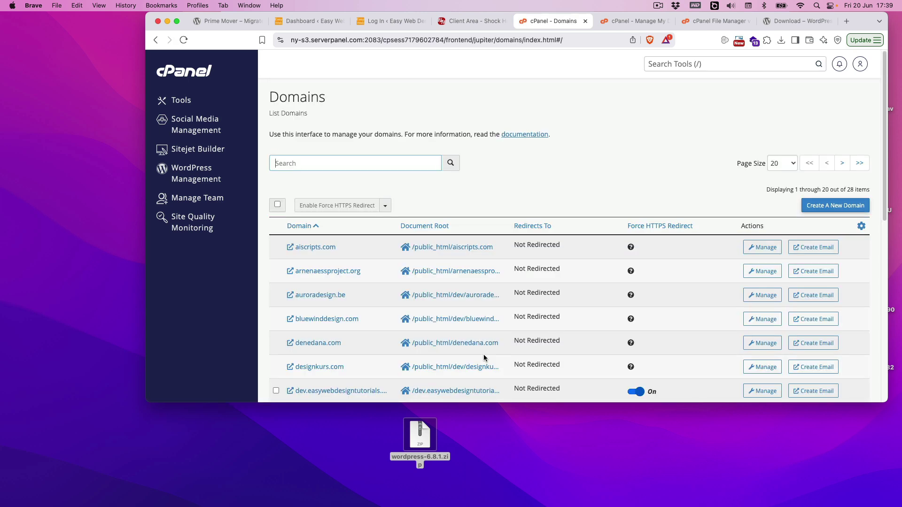
pyautogui.scroll(-2, 538, 337)
pyautogui.scroll(-3, 539, 337)
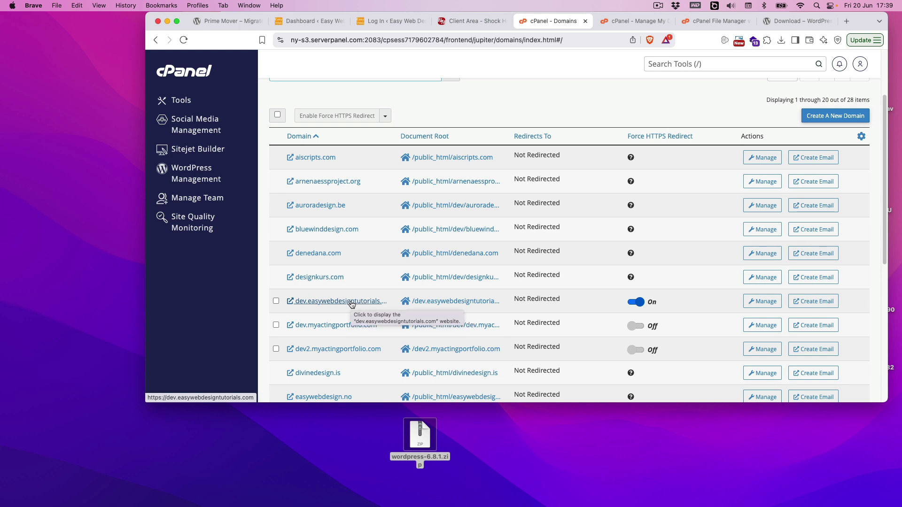
pyautogui.scroll(-3, 351, 305)
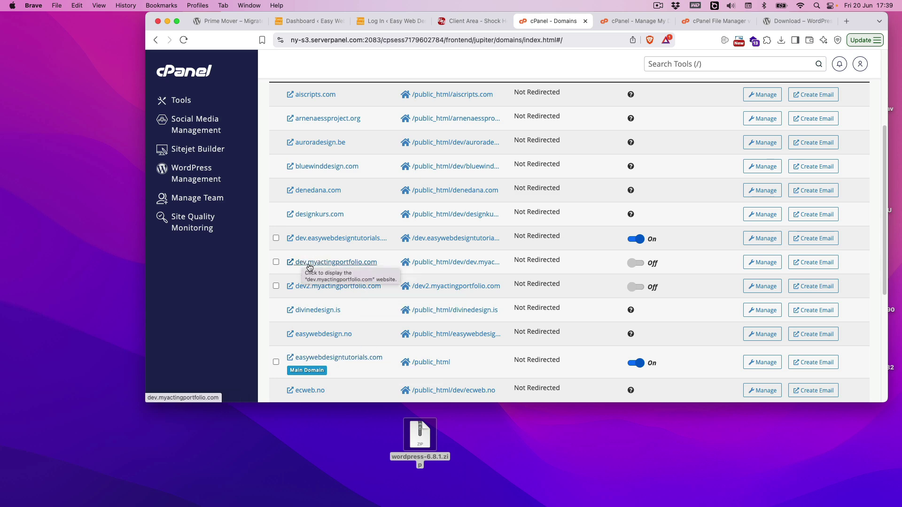
# Upload wordpress-6.8.1.zip from the desktop into the dev.easywebdesigntutorials.com folder in the File Manager.
pyautogui.click(624, 22)
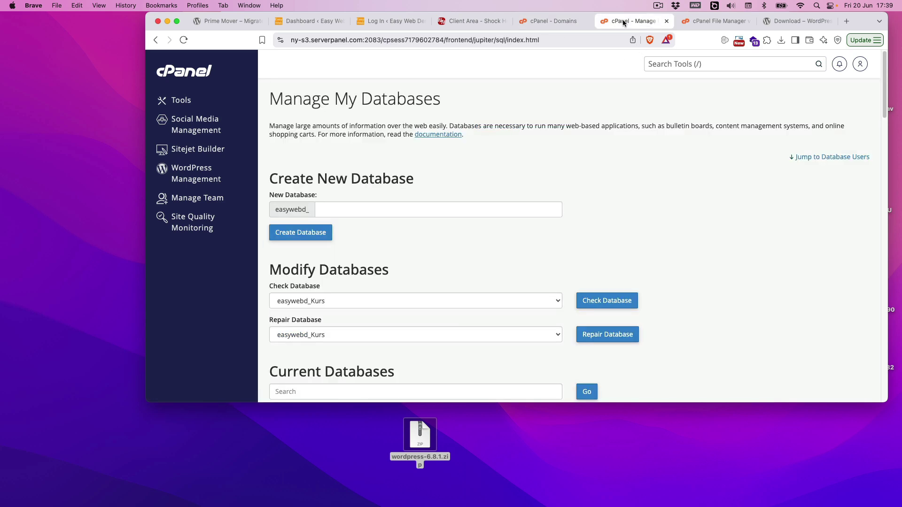
pyautogui.click(701, 21)
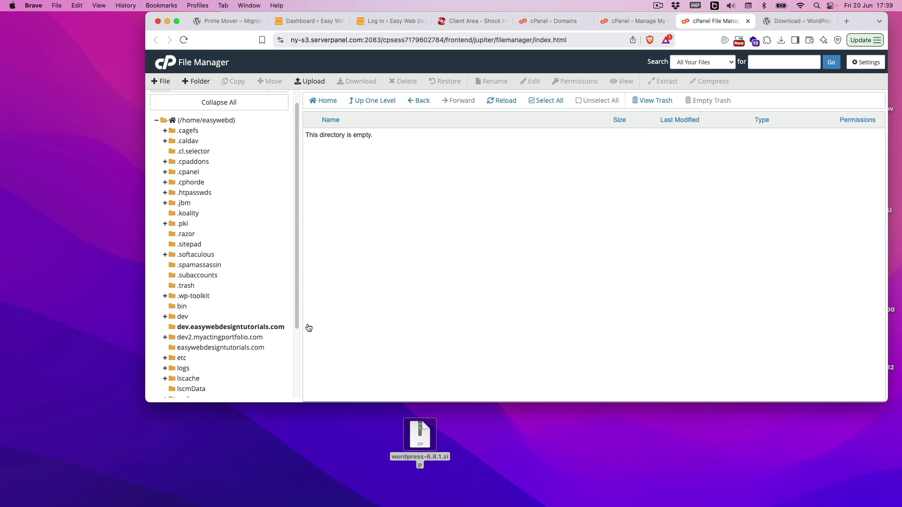
pyautogui.click(318, 84)
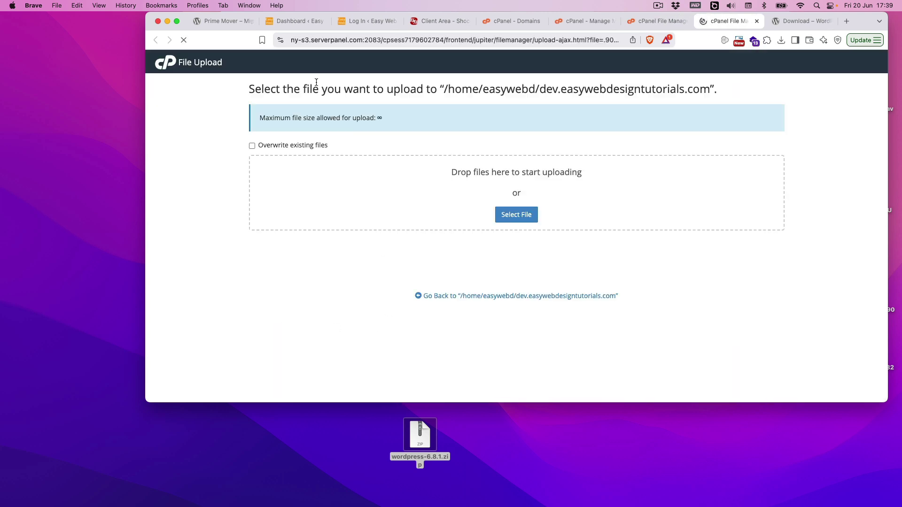
pyautogui.click(517, 222)
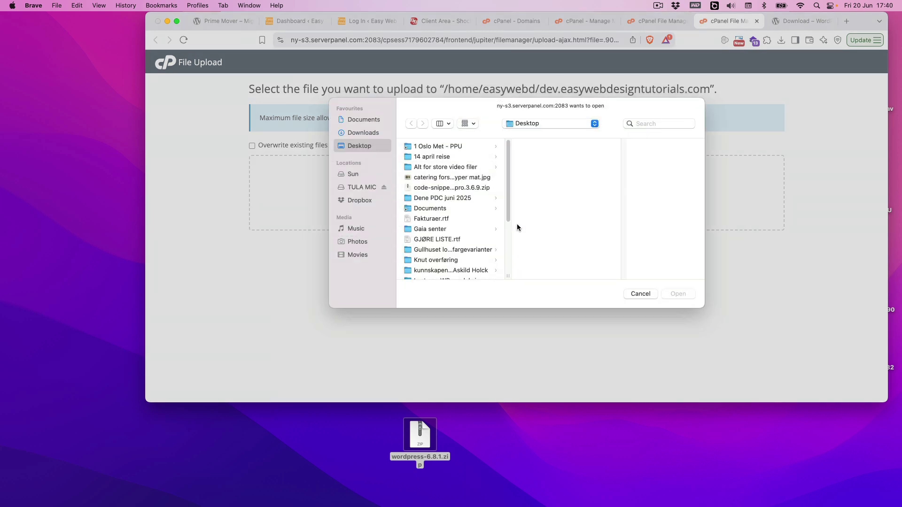
pyautogui.click(637, 299)
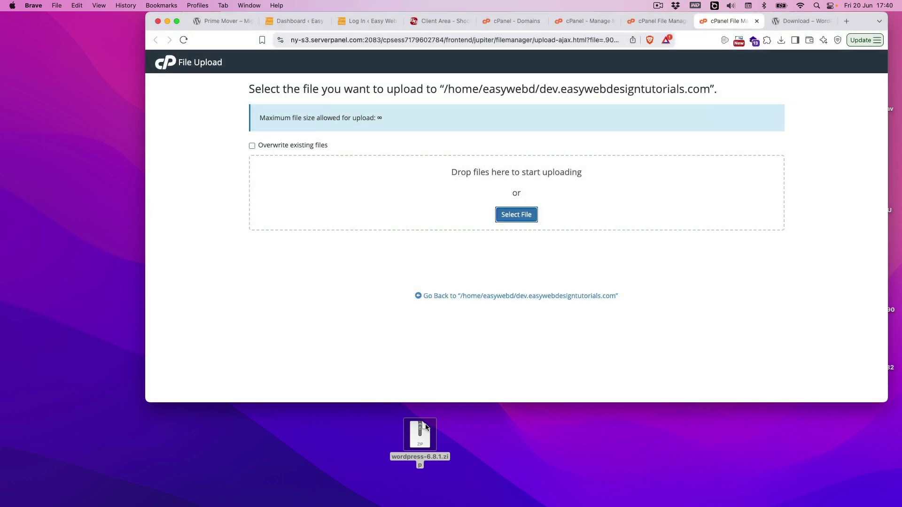
pyautogui.moveTo(420, 435); pyautogui.dragTo(548, 228)
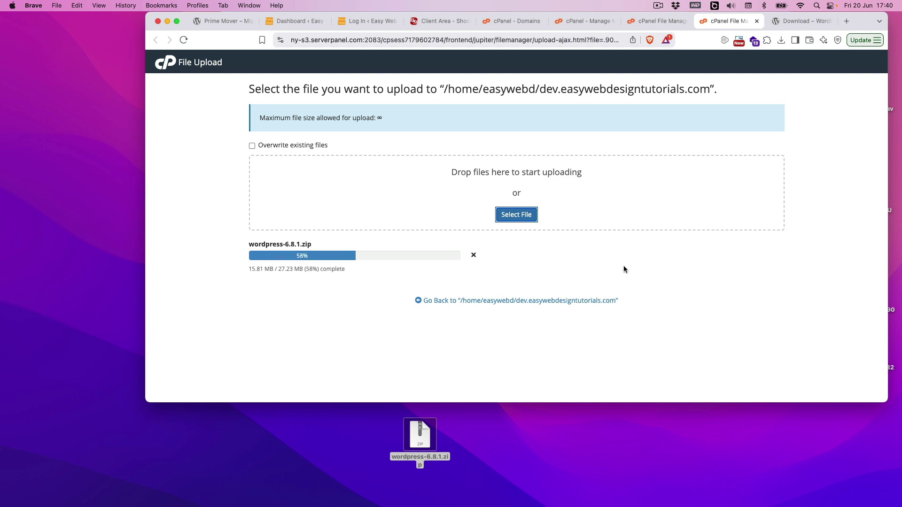
# Create a new database named easywebd_dev and return to the database management page.
pyautogui.click(656, 22)
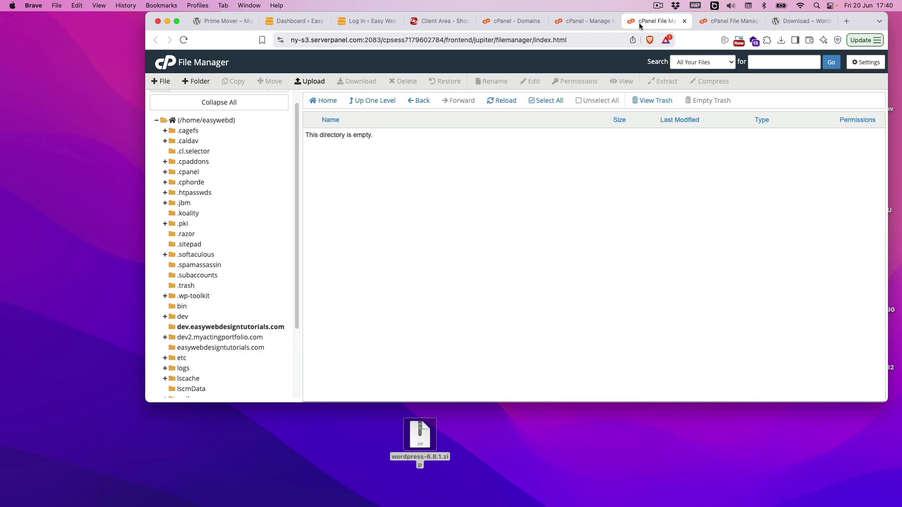
pyautogui.click(595, 22)
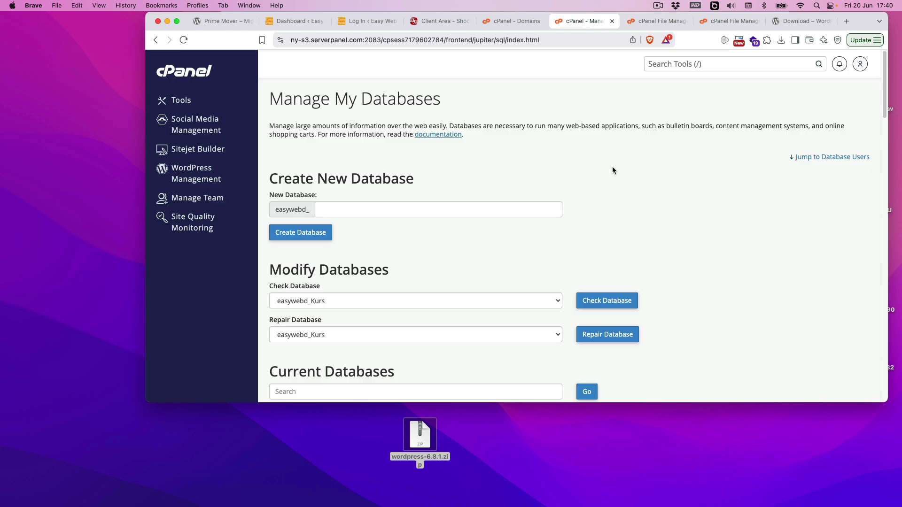
pyautogui.click(358, 210)
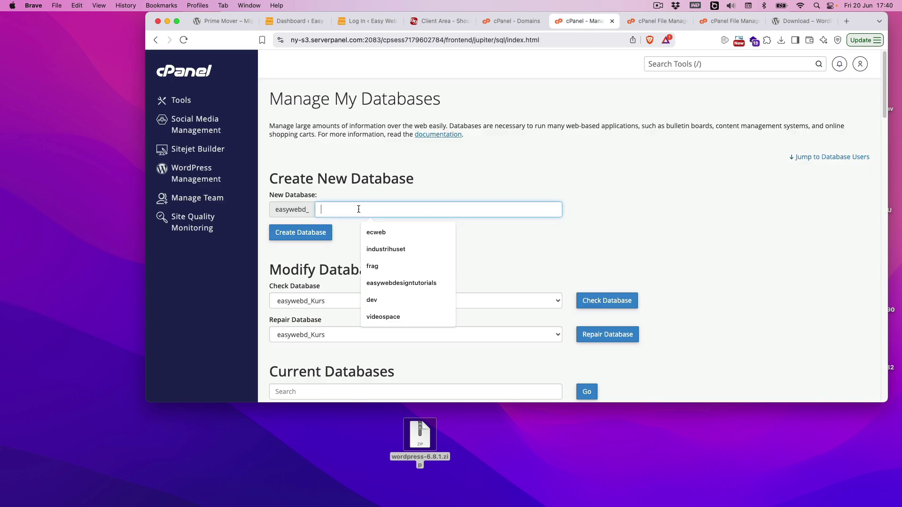
pyautogui.write('dev')
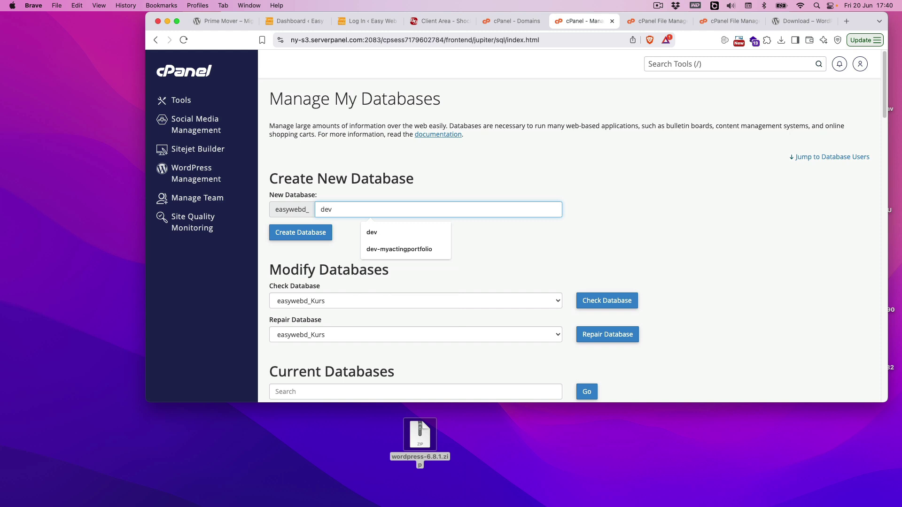
pyautogui.click(341, 249)
pyautogui.click(303, 234)
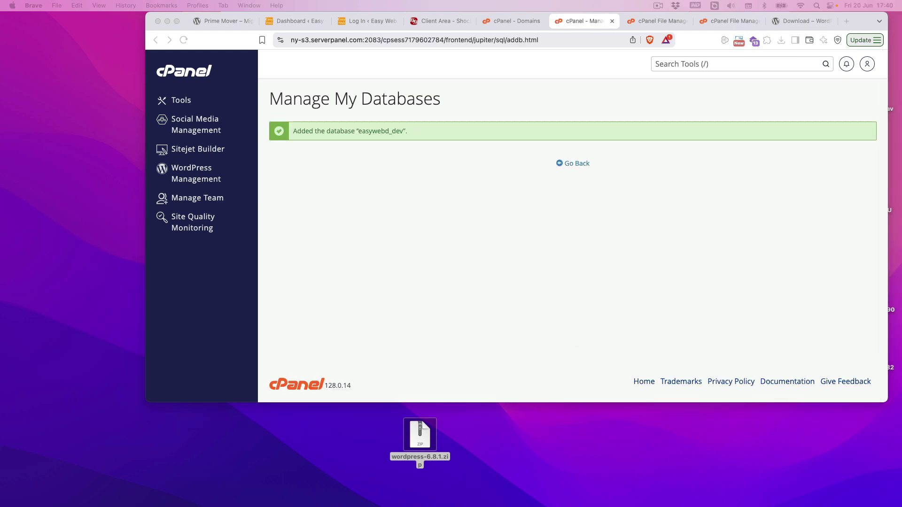
pyautogui.click(576, 164)
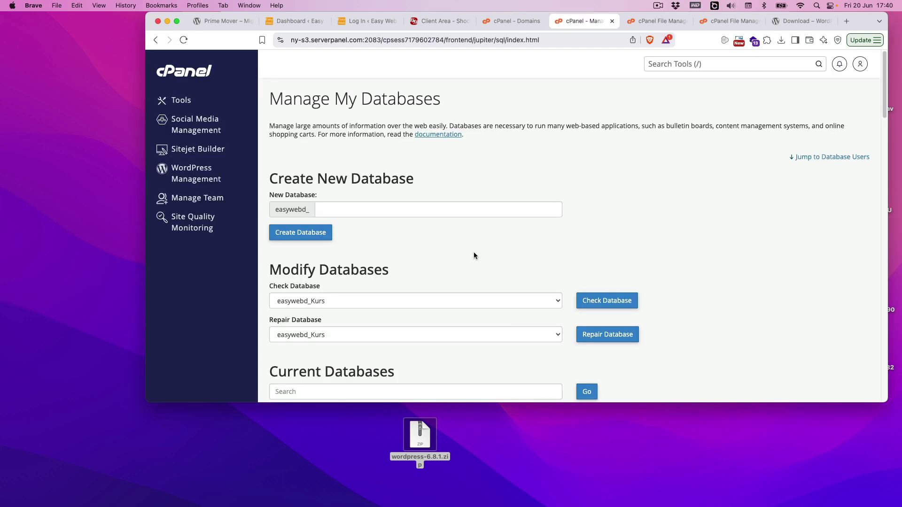
# Create a database user named easywebd_dev, pasting the user's password into both password fields, and return to the database management page.
pyautogui.scroll(-5, 473, 253)
pyautogui.scroll(-6, 474, 256)
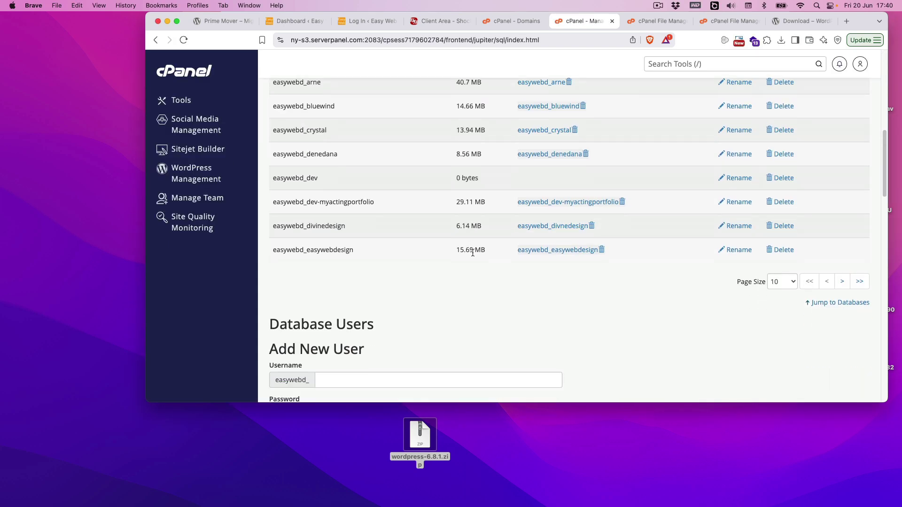
pyautogui.click(336, 248)
pyautogui.write('dev')
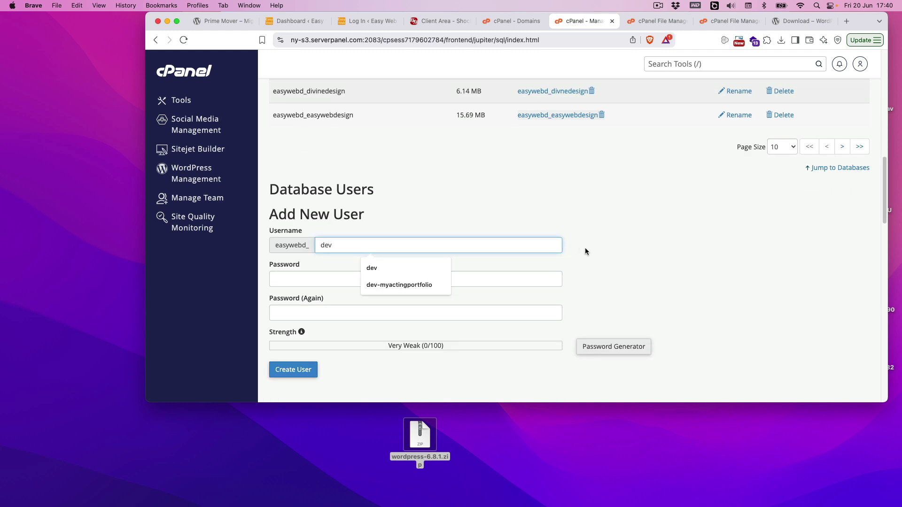
pyautogui.click(438, 267)
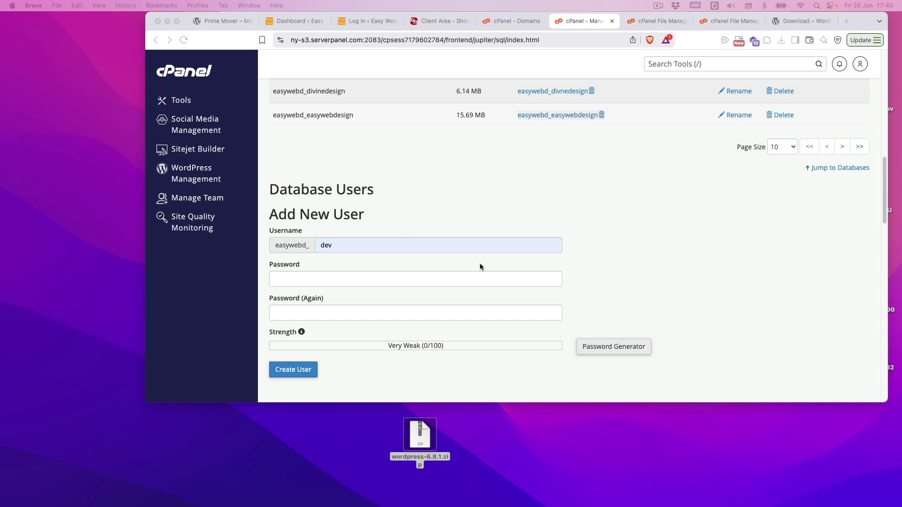
pyautogui.click(332, 277)
pyautogui.press('super+v')
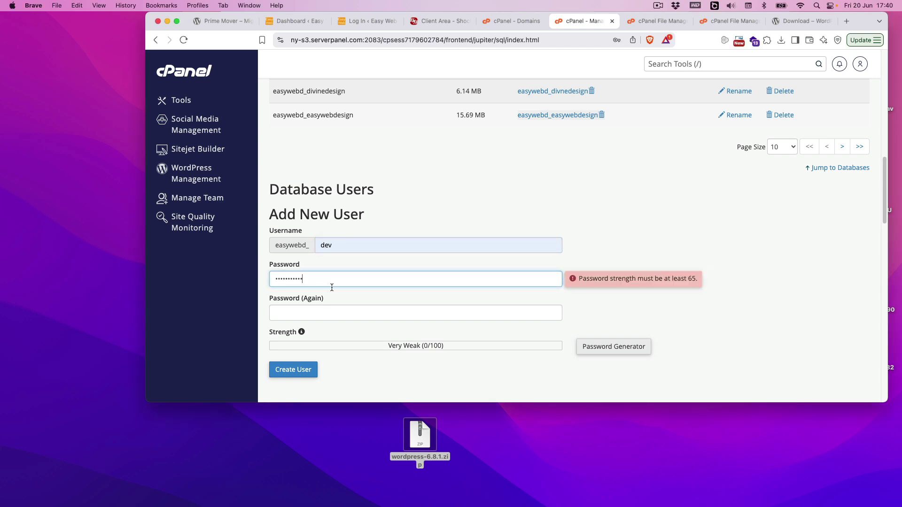
pyautogui.click(331, 311)
pyautogui.press('super+v')
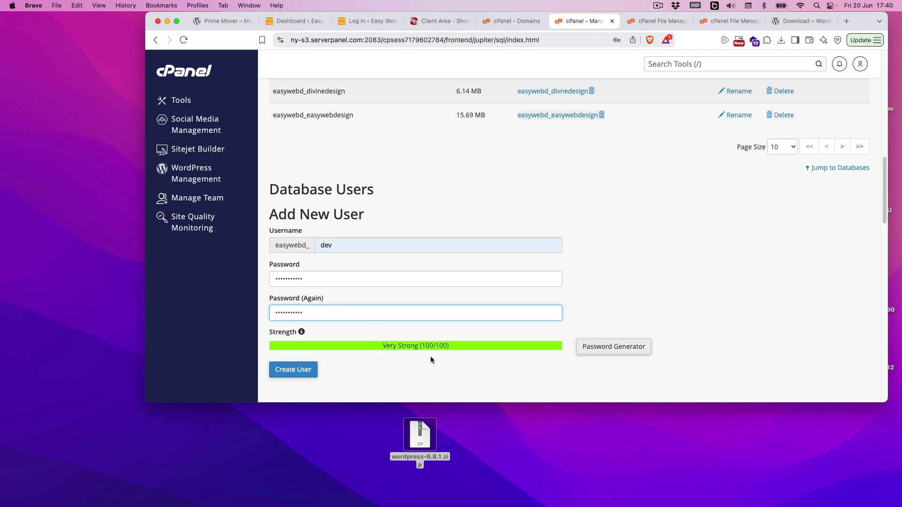
pyautogui.click(302, 371)
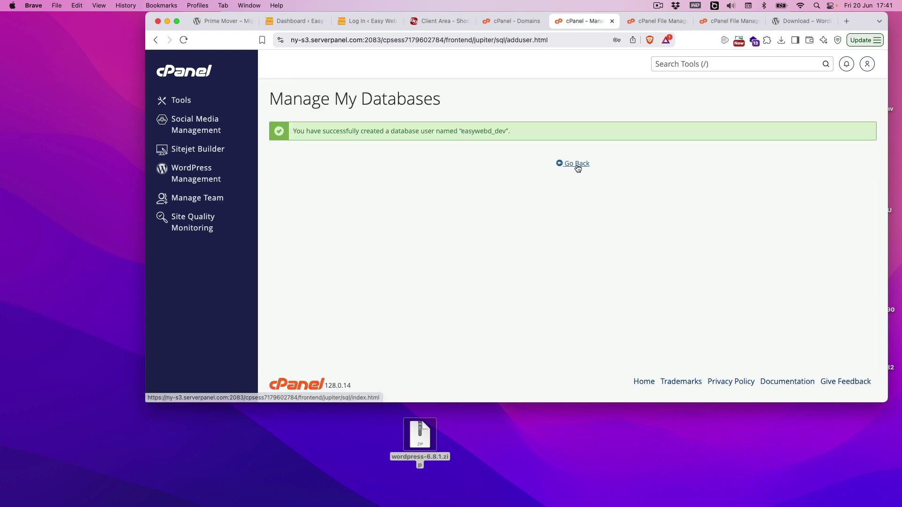
pyautogui.click(578, 165)
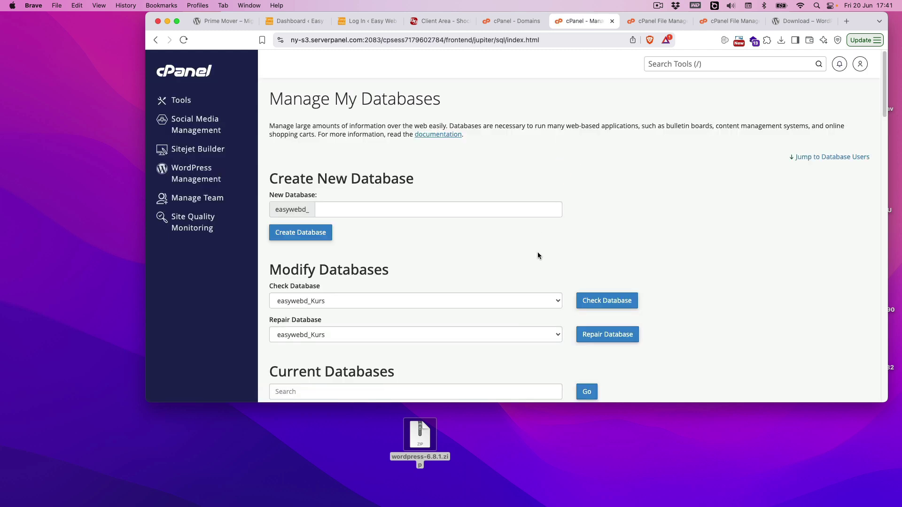
# Add the user easywebd_dev to the database easywebd_dev.
pyautogui.scroll(-5, 530, 297)
pyautogui.scroll(-15, 530, 301)
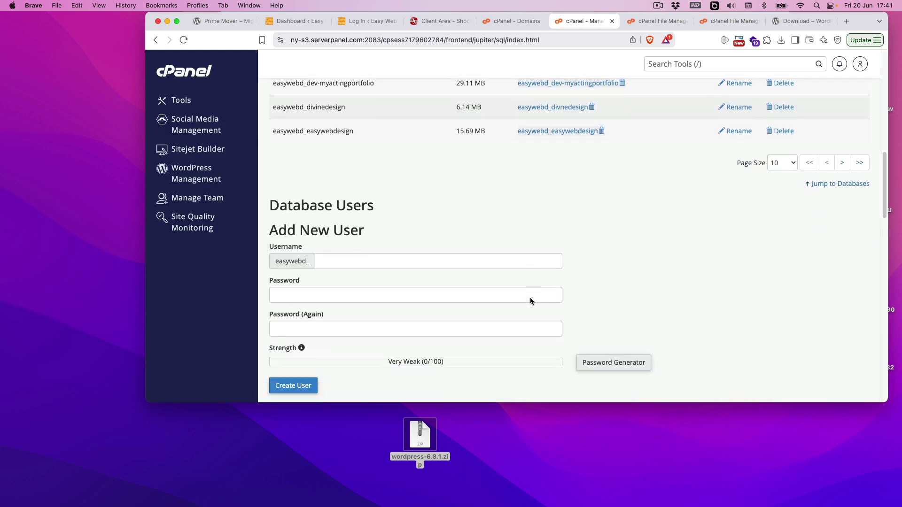
pyautogui.scroll(-1, 530, 301)
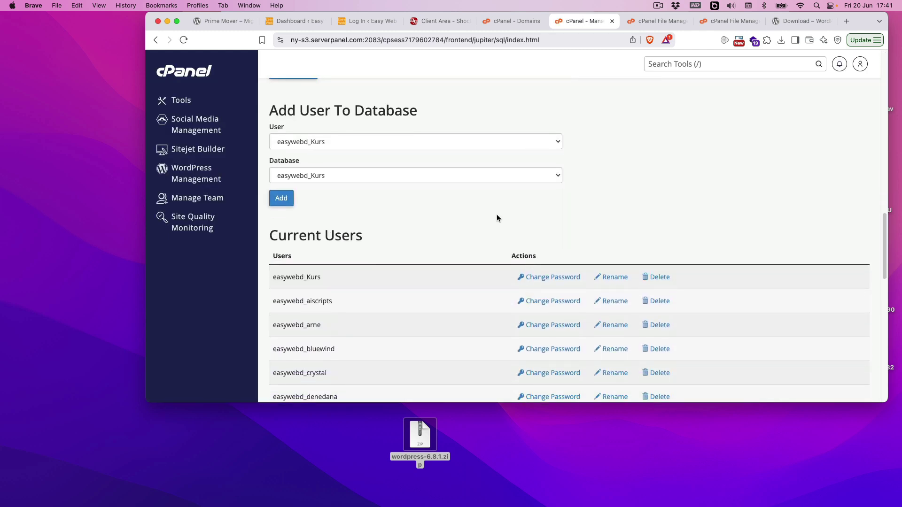
pyautogui.click(559, 144)
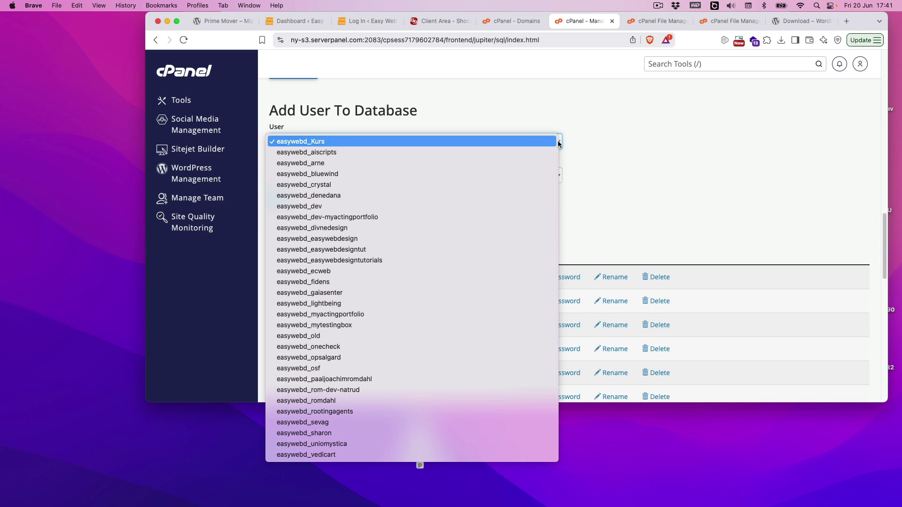
pyautogui.click(447, 205)
pyautogui.click(559, 177)
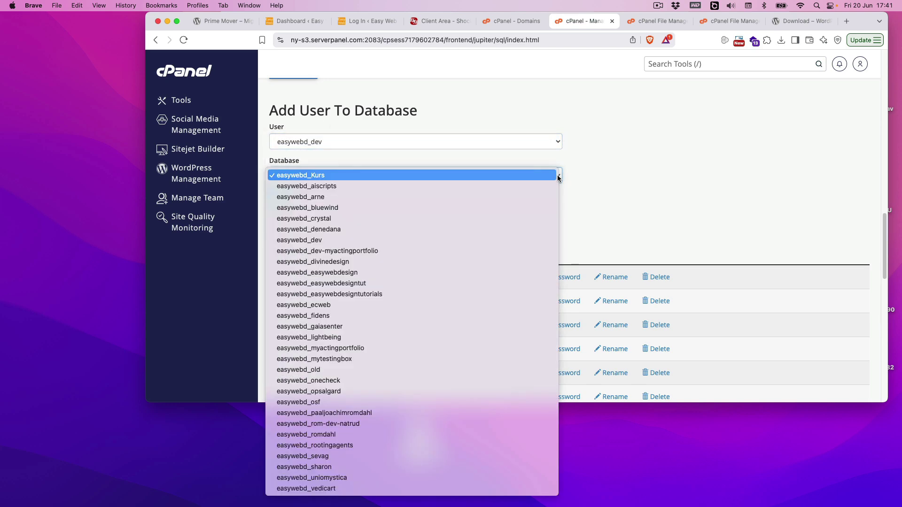
pyautogui.click(415, 240)
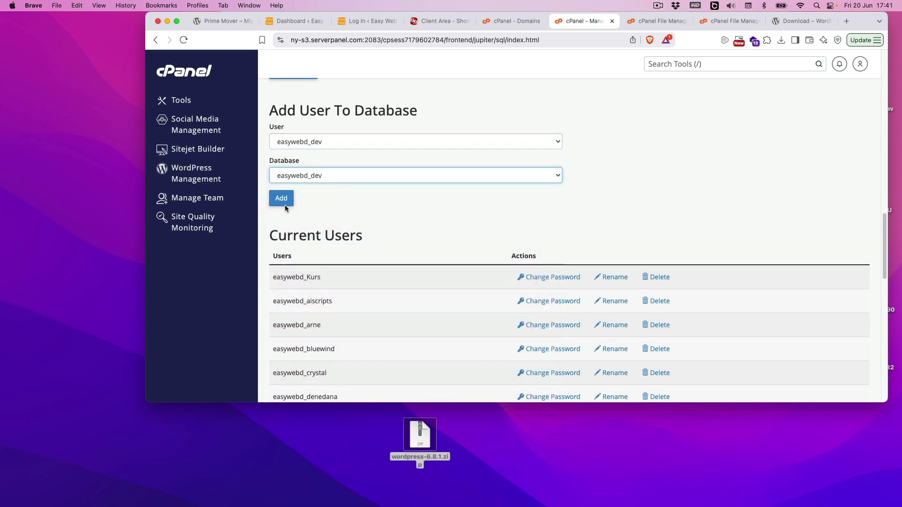
pyautogui.click(282, 199)
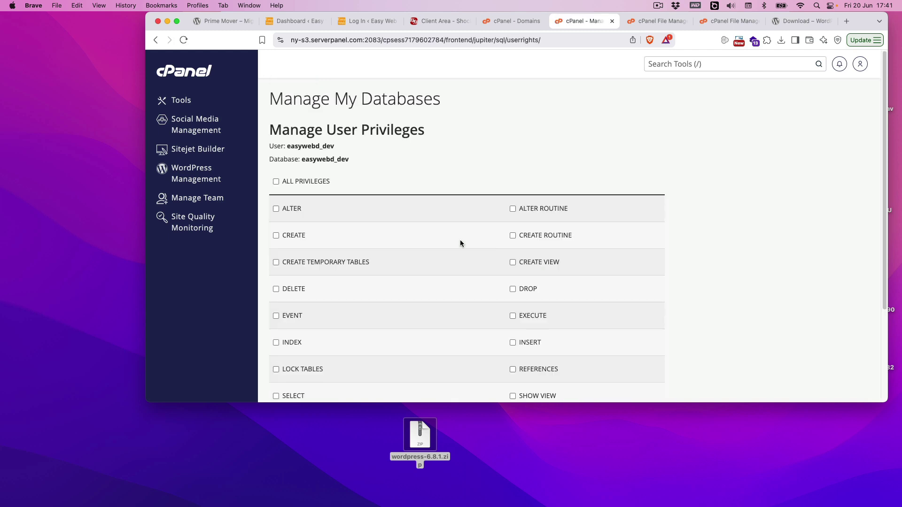
# Grant the user all privileges on the database, save the changes and return to the database management page.
pyautogui.click(276, 182)
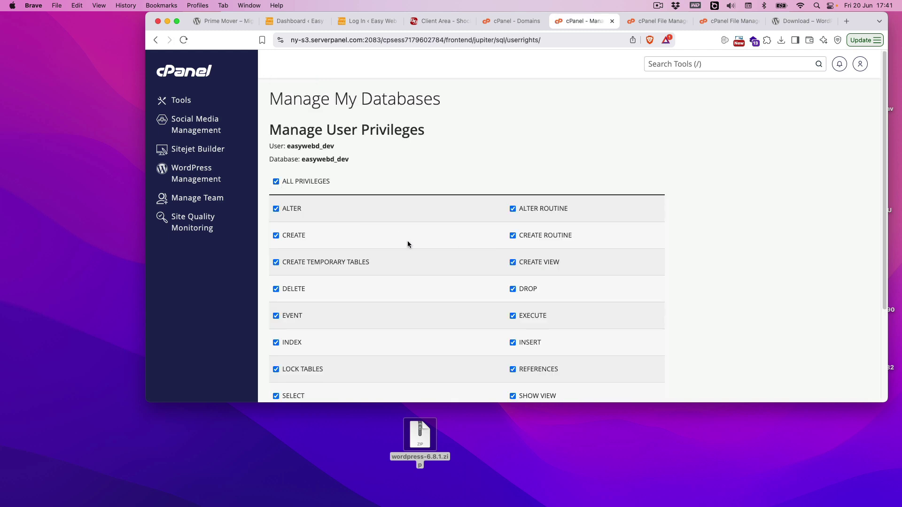
pyautogui.scroll(-3, 428, 282)
pyautogui.click(297, 331)
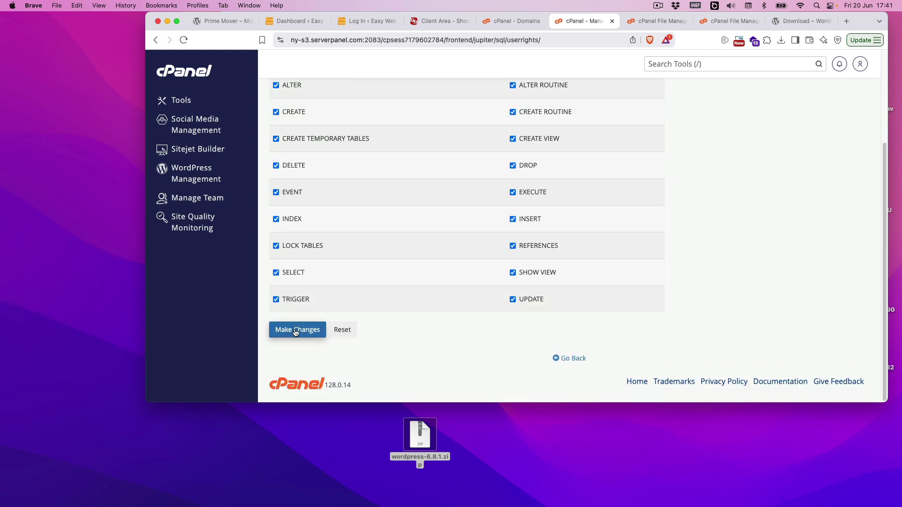
pyautogui.click(573, 360)
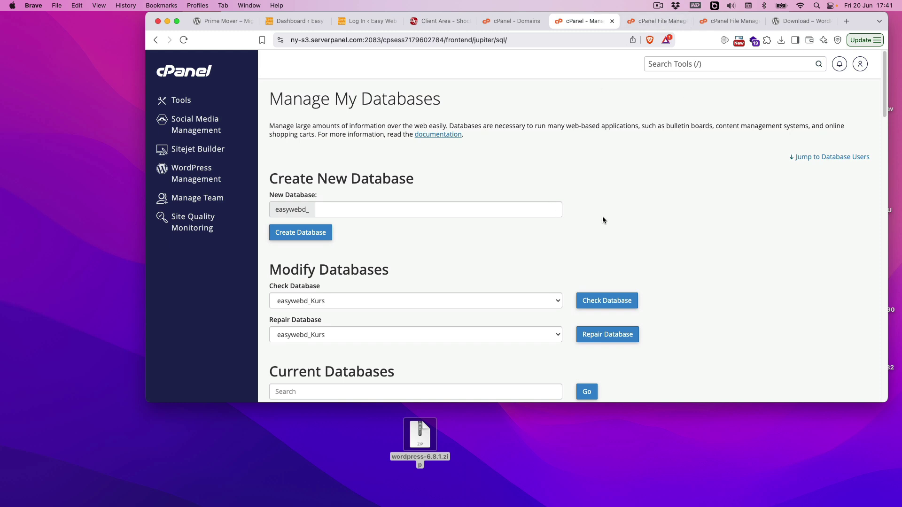
# Reload the cPanel File Manager and open the dev.easywebdesigntutorials.com folder.
pyautogui.click(660, 22)
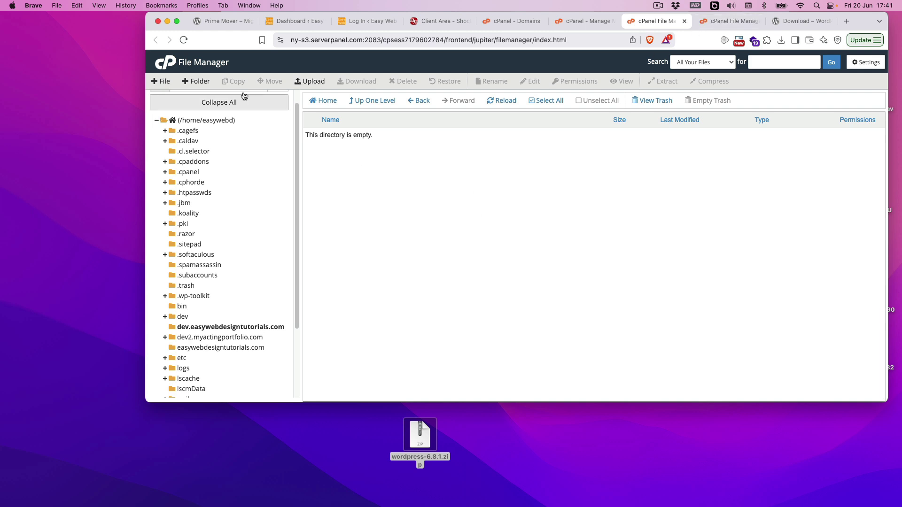
pyautogui.press('super+r')
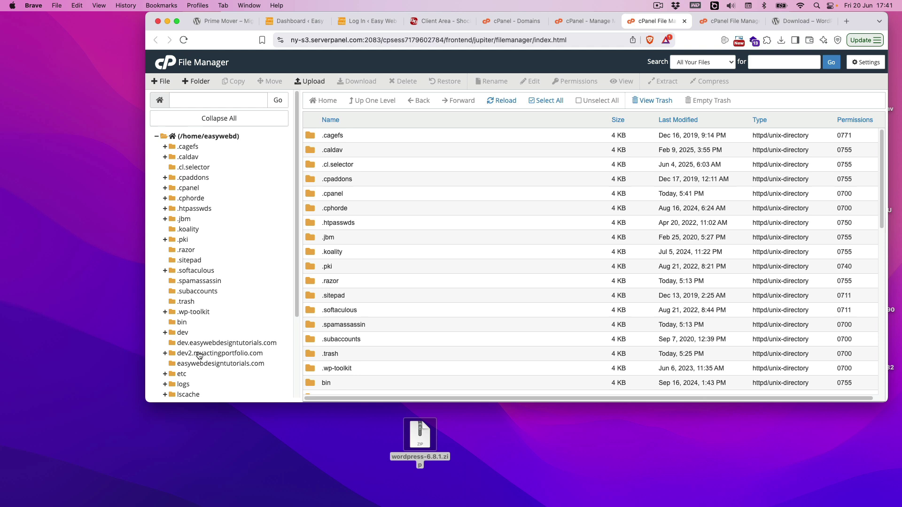
pyautogui.click(199, 356)
pyautogui.click(203, 343)
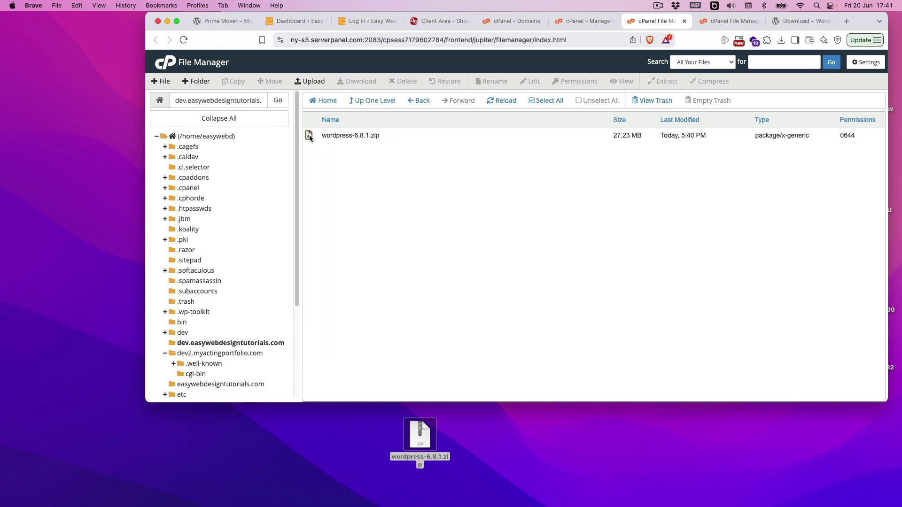
# Extract wordpress-6.8.1.zip into /dev.easywebdesigntutorials.com and close the extraction results.
pyautogui.click(323, 142)
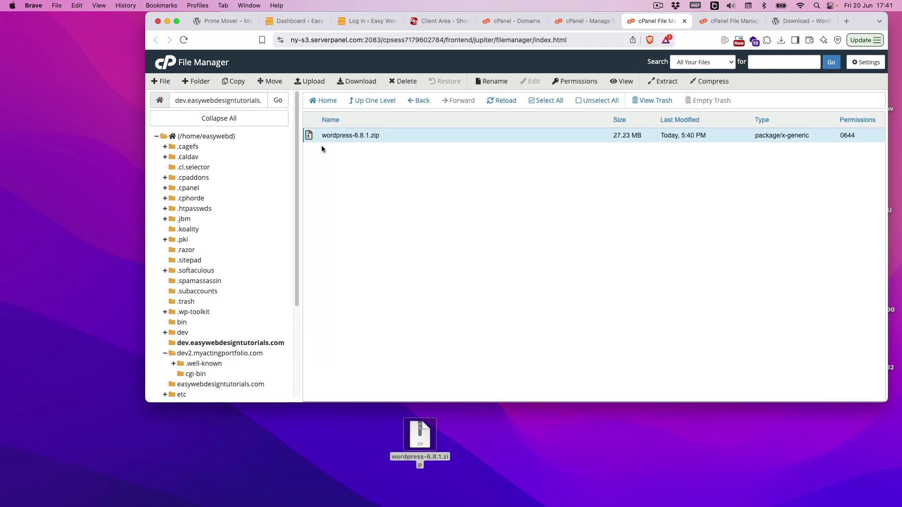
pyautogui.click(664, 82)
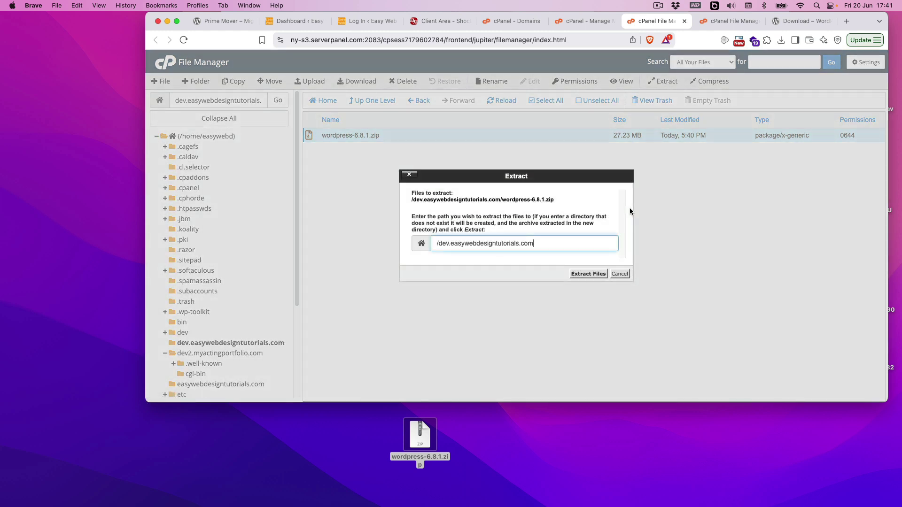
pyautogui.click(587, 275)
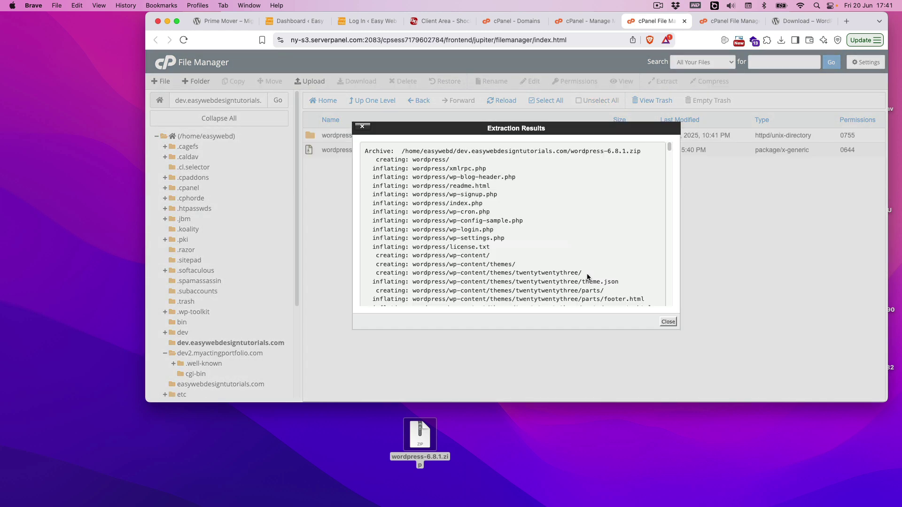
pyautogui.click(668, 322)
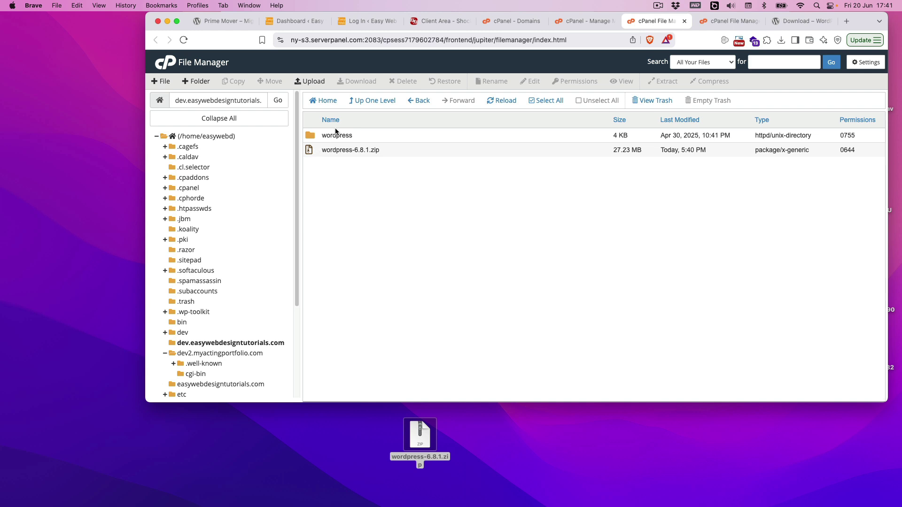
# Move all files and folders from the extracted wordpress folder, wp-admin through xmlrpc.php, to /dev.easywebdesigntutorials.com/.
pyautogui.doubleClick(315, 137)
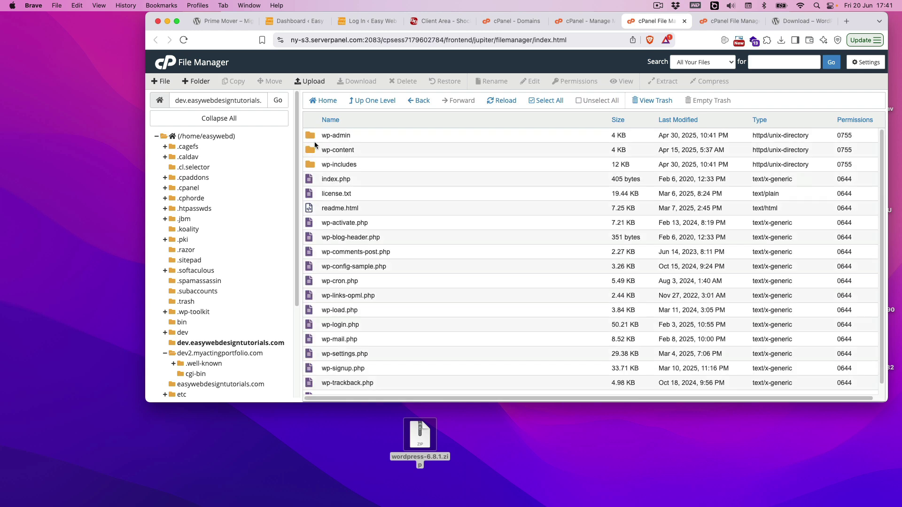
pyautogui.click(312, 137)
pyautogui.scroll(-1, 313, 390)
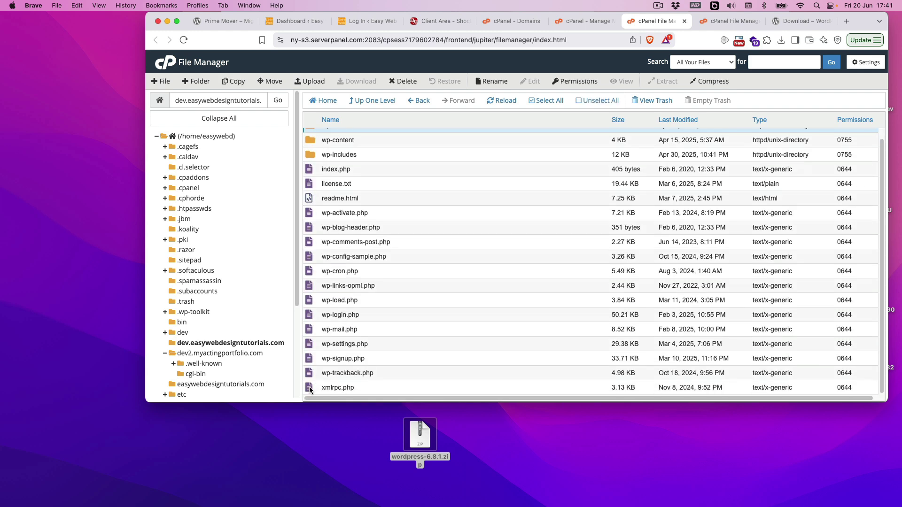
pyautogui.keyDown('shift'); pyautogui.click(310, 390); pyautogui.keyUp('shift')
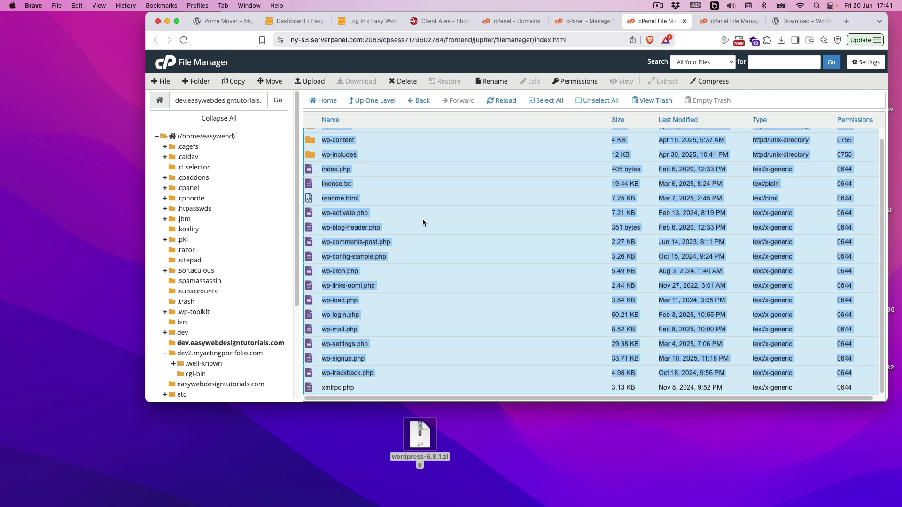
pyautogui.click(273, 81)
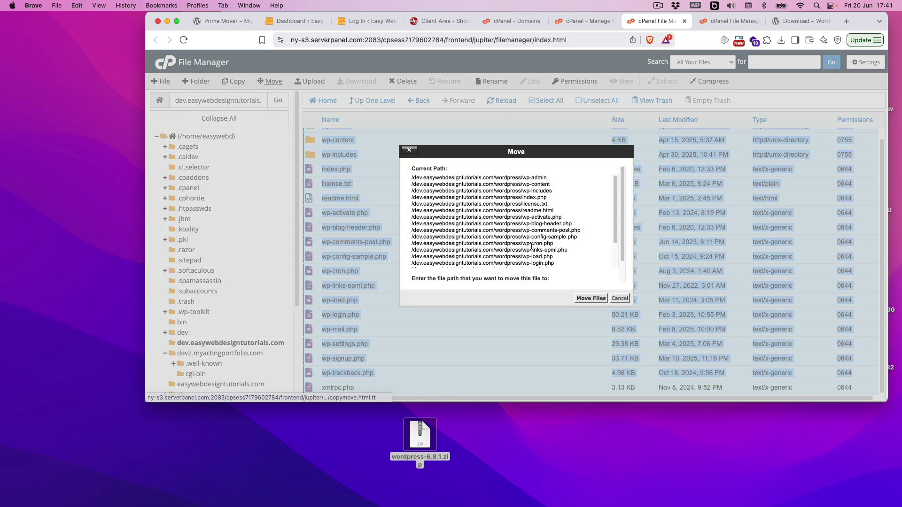
pyautogui.moveTo(535, 267); pyautogui.dragTo(575, 268)
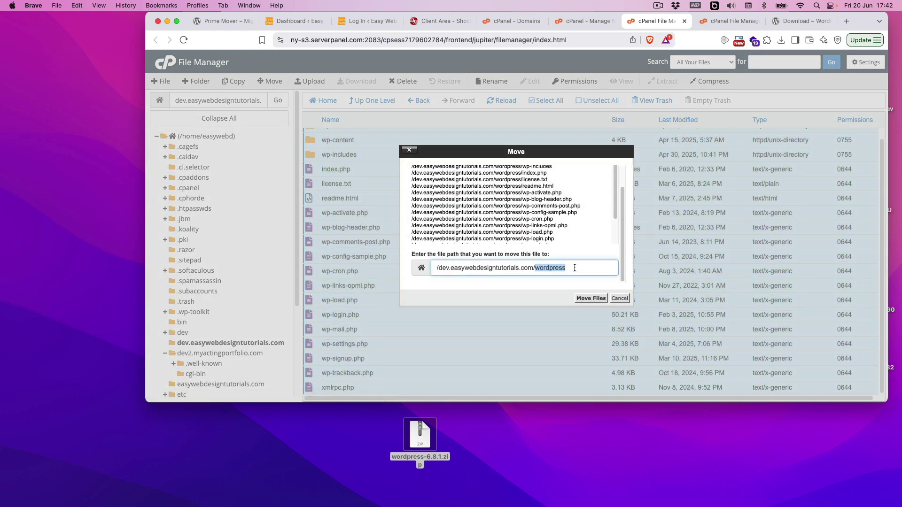
pyautogui.press('BackSpace')
pyautogui.click(591, 299)
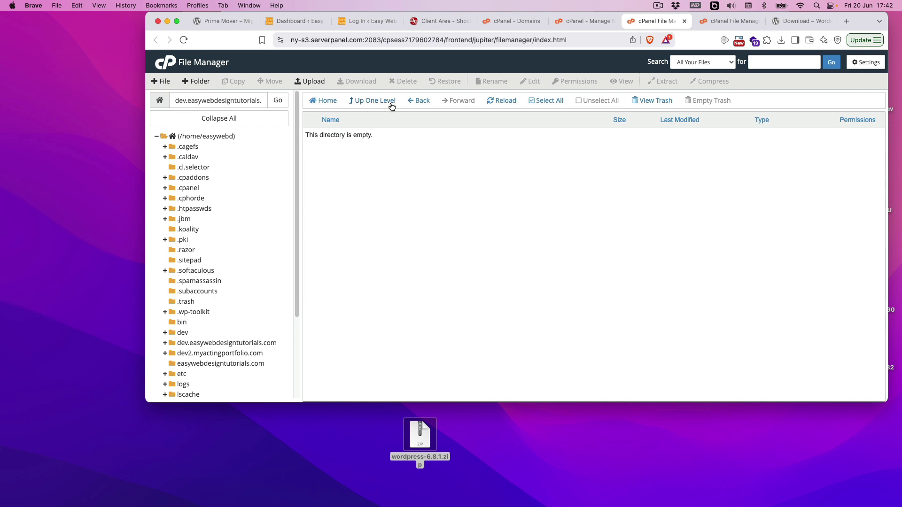
# Permanently delete the emptied wordpress folder and wordpress-6.8.1.zip from the dev.easywebdesigntutorials.com folder, skipping the trash.
pyautogui.click(385, 101)
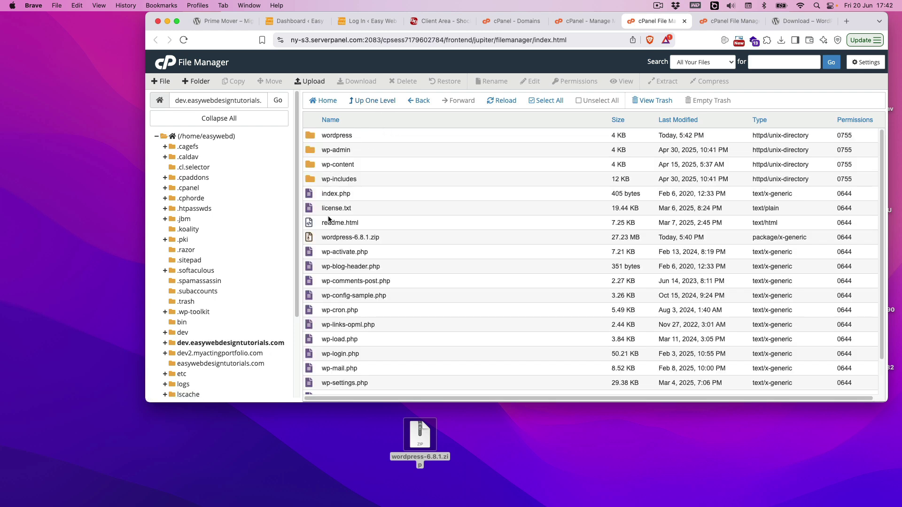
pyautogui.click(309, 239)
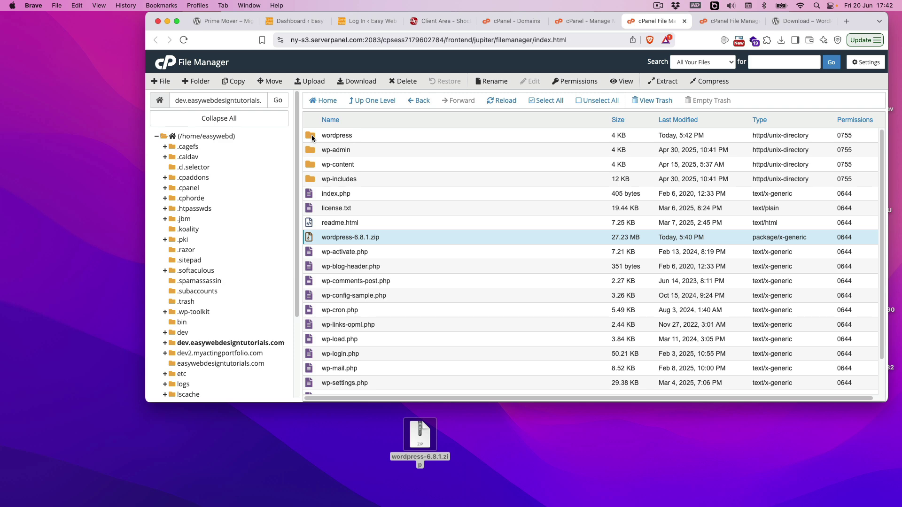
pyautogui.keyDown('super'); pyautogui.click(313, 140); pyautogui.keyUp('super')
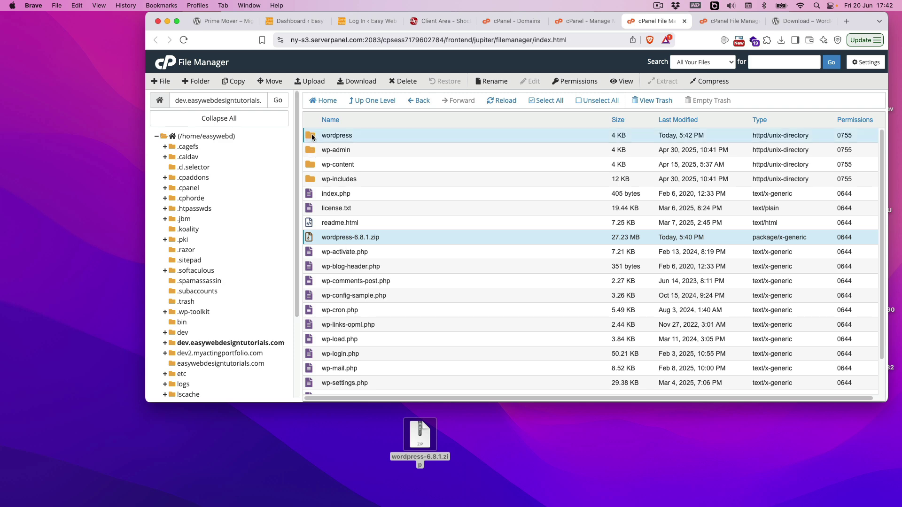
pyautogui.rightClick(312, 140)
pyautogui.click(336, 197)
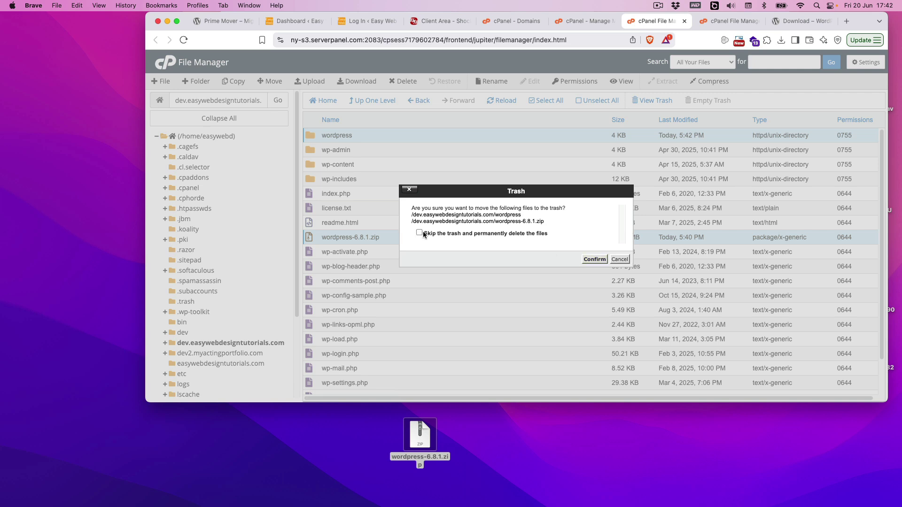
pyautogui.click(420, 233)
pyautogui.click(595, 259)
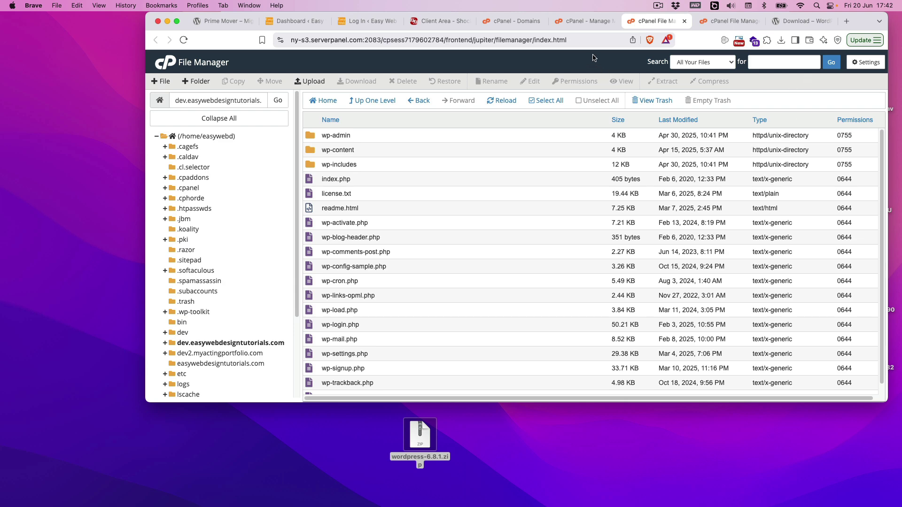
# Load dev.easywebdesigntutorials.com in a new browser tab to start the WordPress setup.
pyautogui.press('super+t')
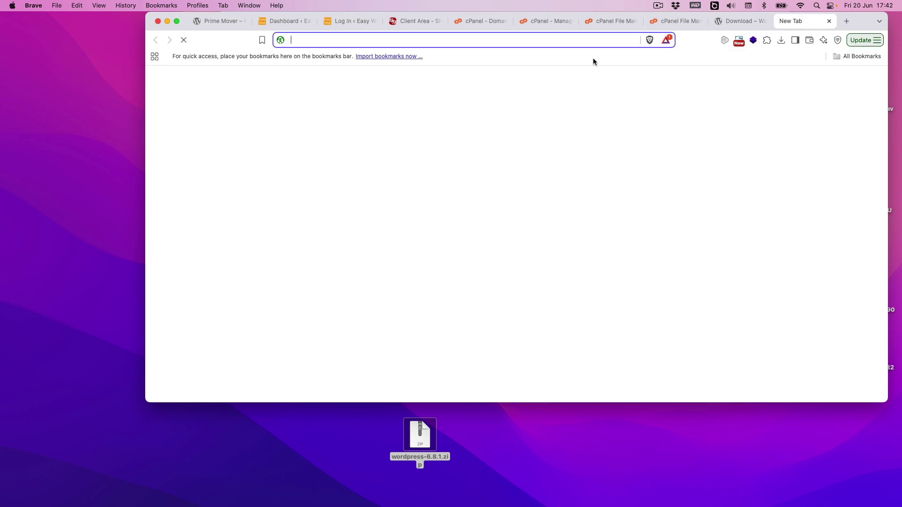
pyautogui.write('de')
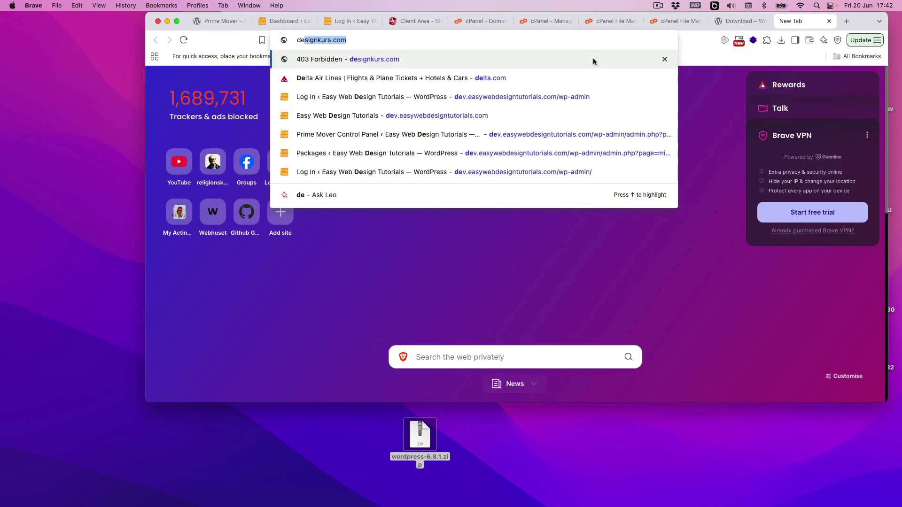
pyautogui.write('v')
pyautogui.press('Right')
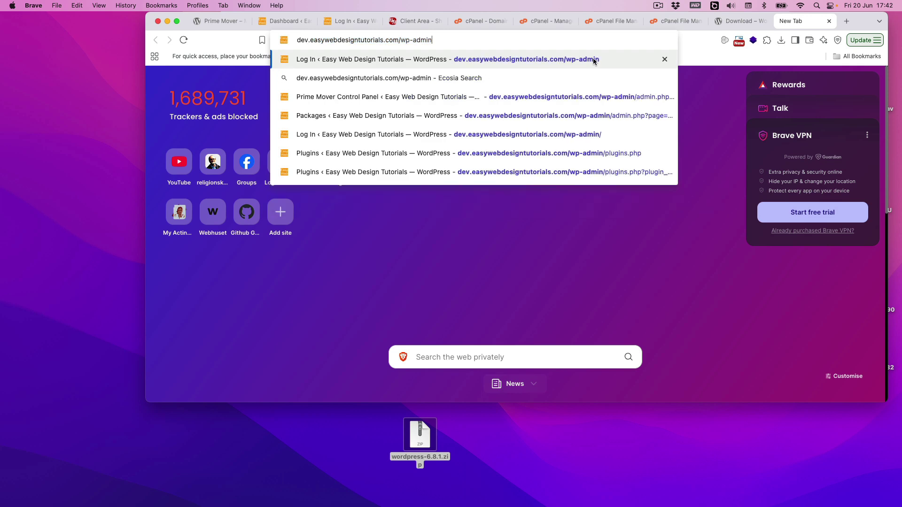
pyautogui.press('BackSpace')
pyautogui.press('BackSpace')
pyautogui.press('BackSpace')
pyautogui.press('BackSpace')
pyautogui.press('BackSpace')
pyautogui.press('BackSpace')
pyautogui.press('BackSpace')
pyautogui.press('BackSpace')
pyautogui.press('BackSpace')
pyautogui.press('BackSpace')
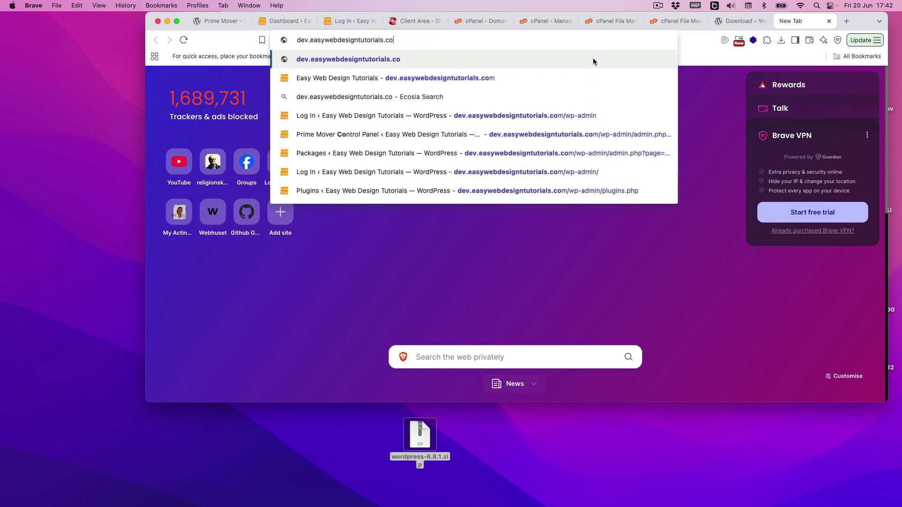
pyautogui.write('m')
pyautogui.press('Return')
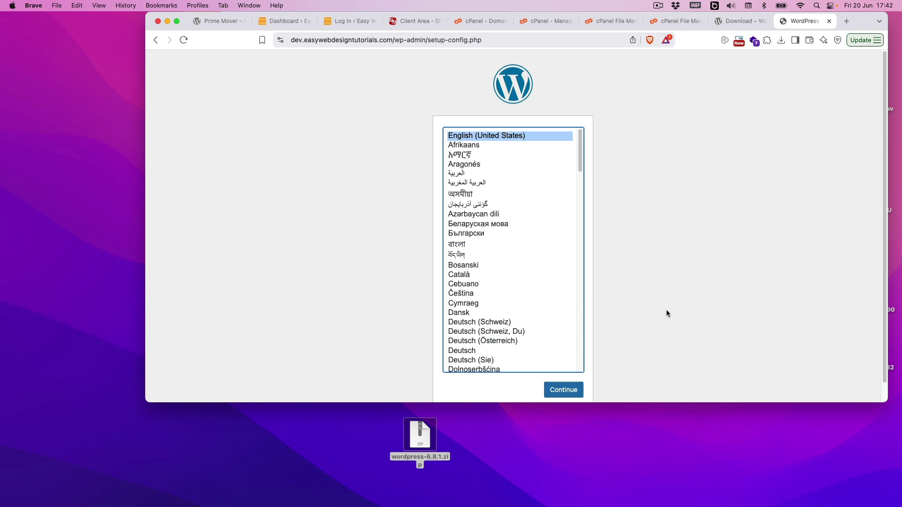
# Continue the WordPress setup in English (United States) and proceed to the database connection form.
pyautogui.click(570, 389)
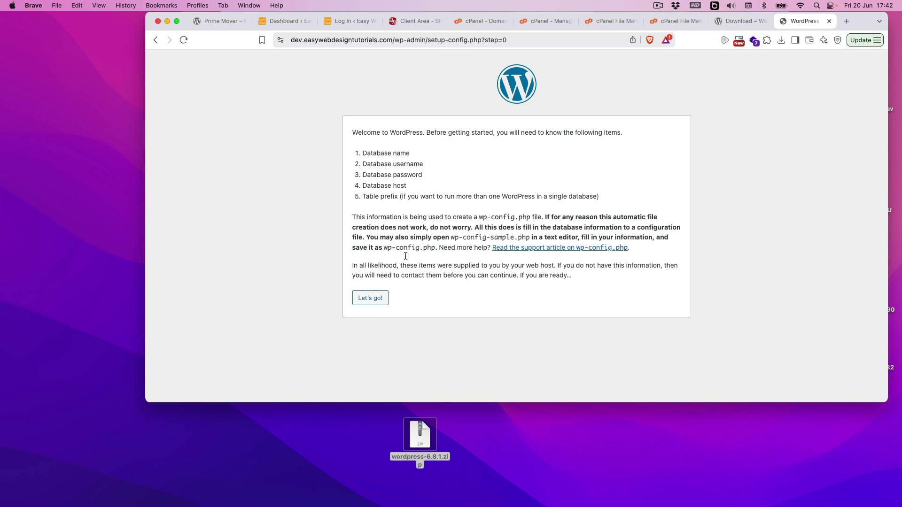
pyautogui.click(372, 299)
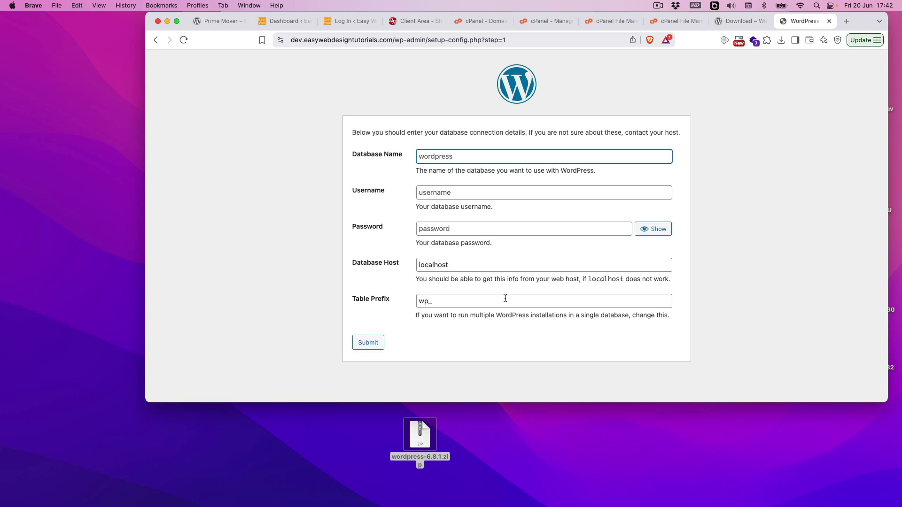
# Copy the database name easywebd_dev from the Current Databases list in cPanel.
pyautogui.click(449, 156)
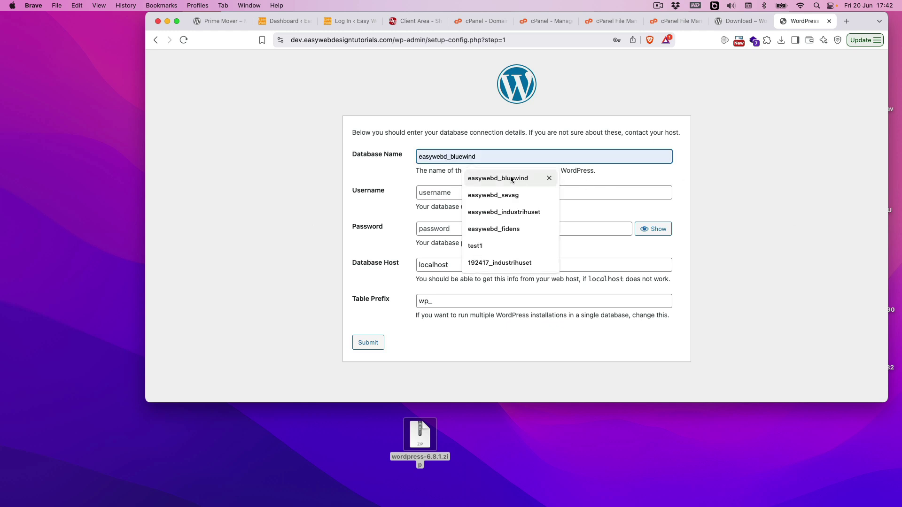
pyautogui.click(599, 173)
pyautogui.click(610, 23)
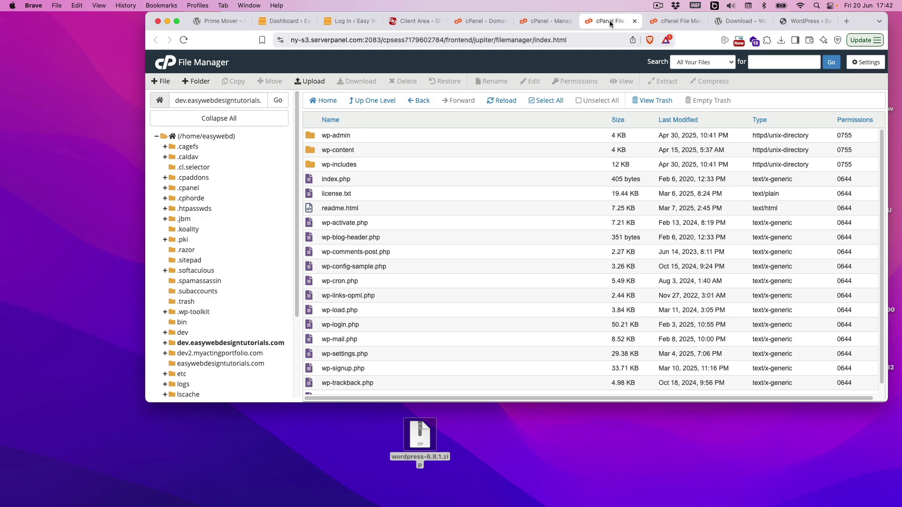
pyautogui.click(551, 22)
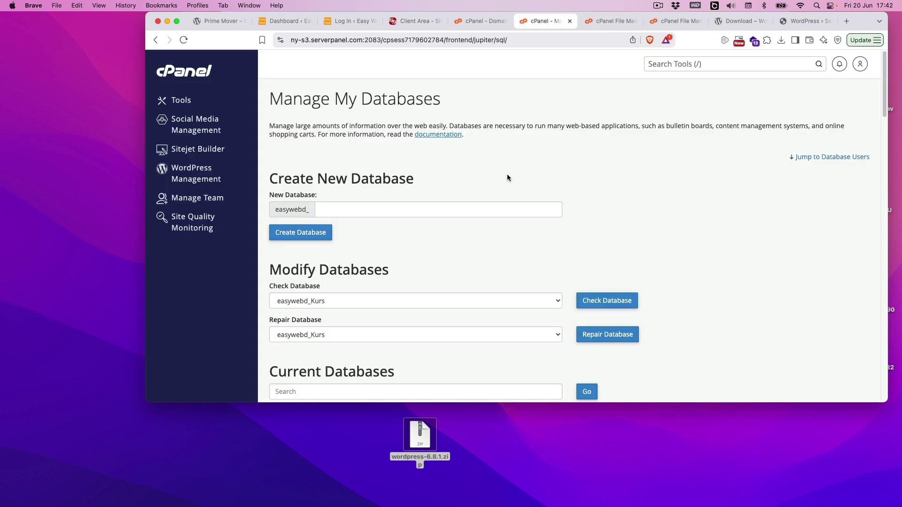
pyautogui.scroll(-5, 629, 258)
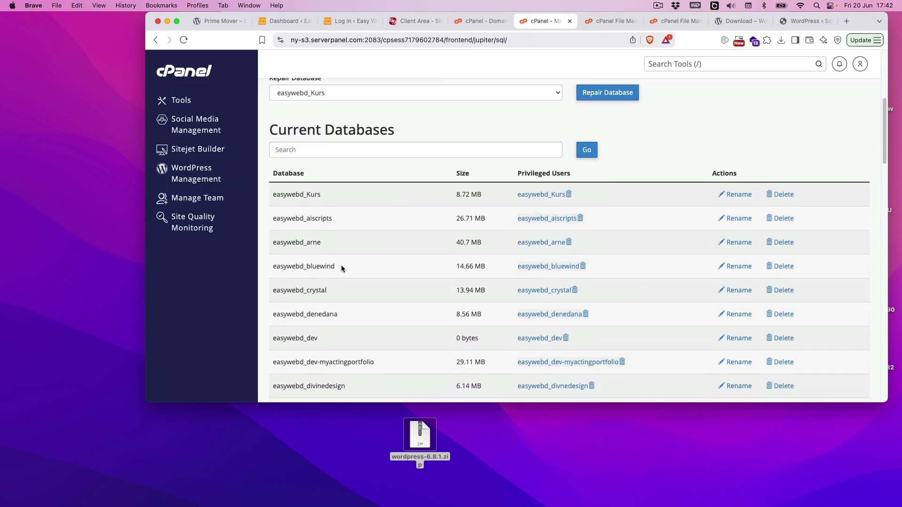
pyautogui.moveTo(319, 339); pyautogui.dragTo(273, 336)
pyautogui.press('super+c')
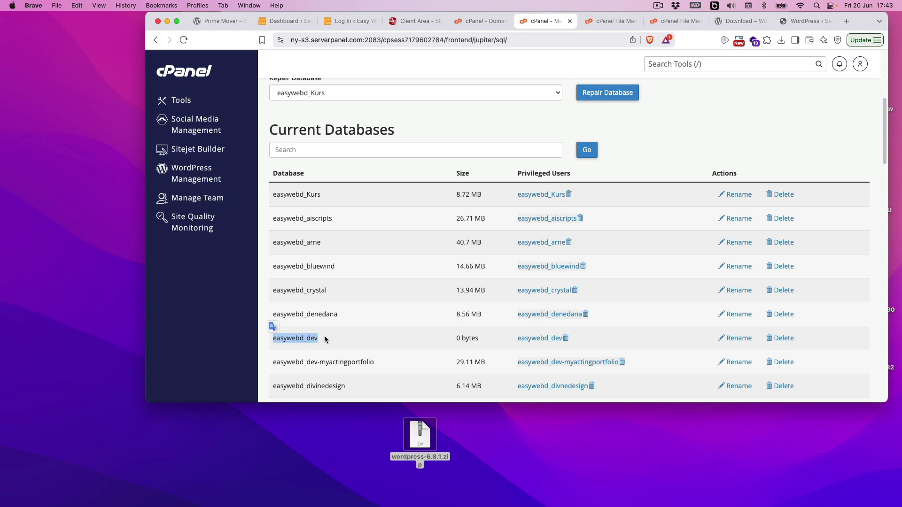
# Enter easywebd_dev as both the database name and the username in the WordPress setup form.
pyautogui.click(805, 21)
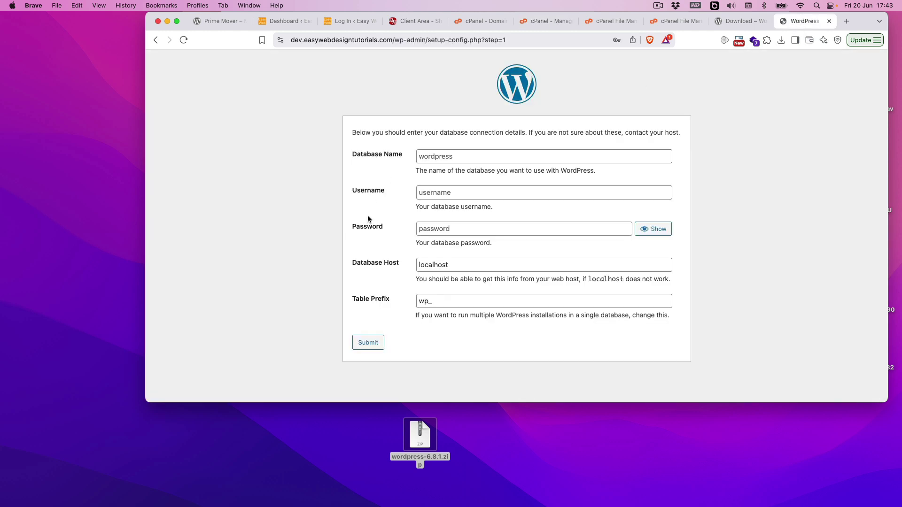
pyautogui.click(472, 158)
pyautogui.press('super+v')
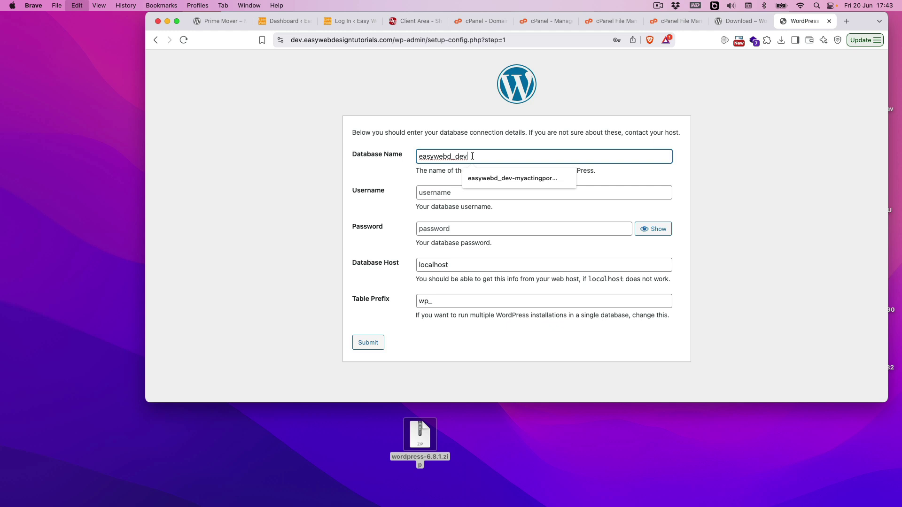
pyautogui.click(442, 193)
pyautogui.press('super+v')
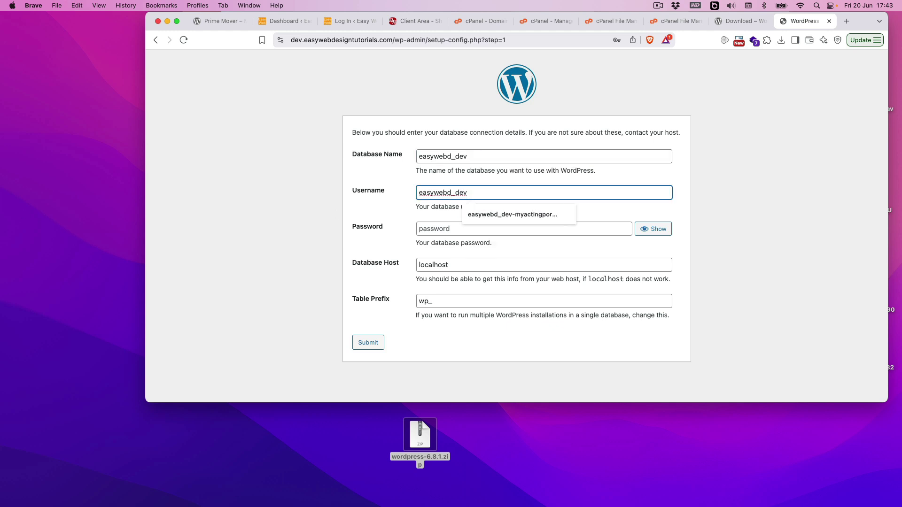
# Enter the database password, submit the connection details and decline saving the password in the browser.
pyautogui.press('super+Tab')
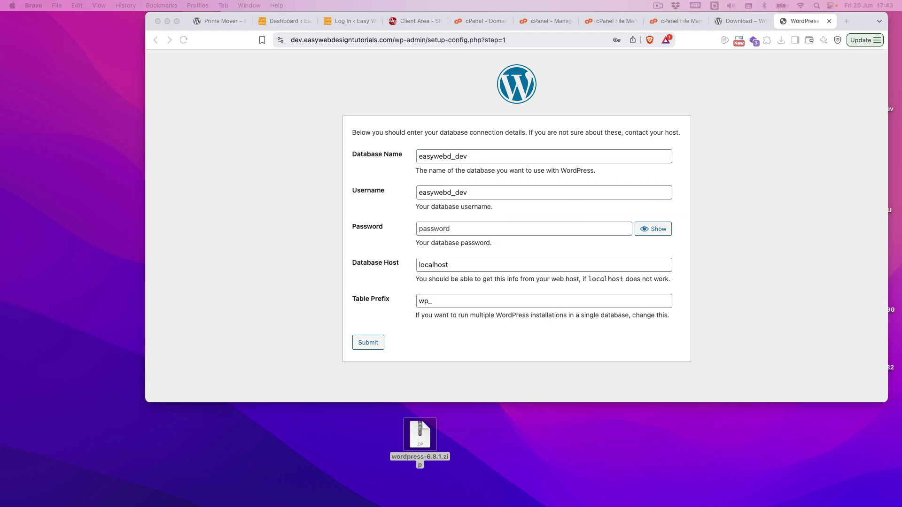
pyautogui.press('super+Tab')
pyautogui.click(450, 227)
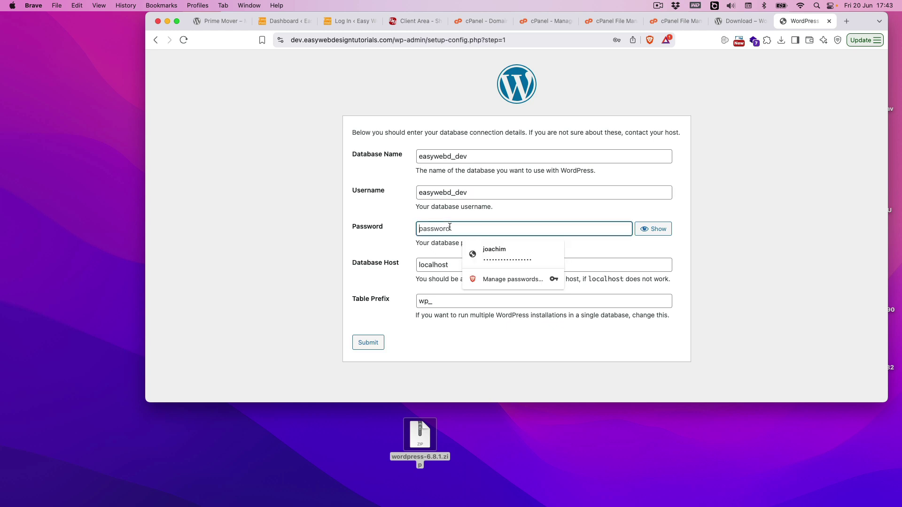
pyautogui.press('super+v')
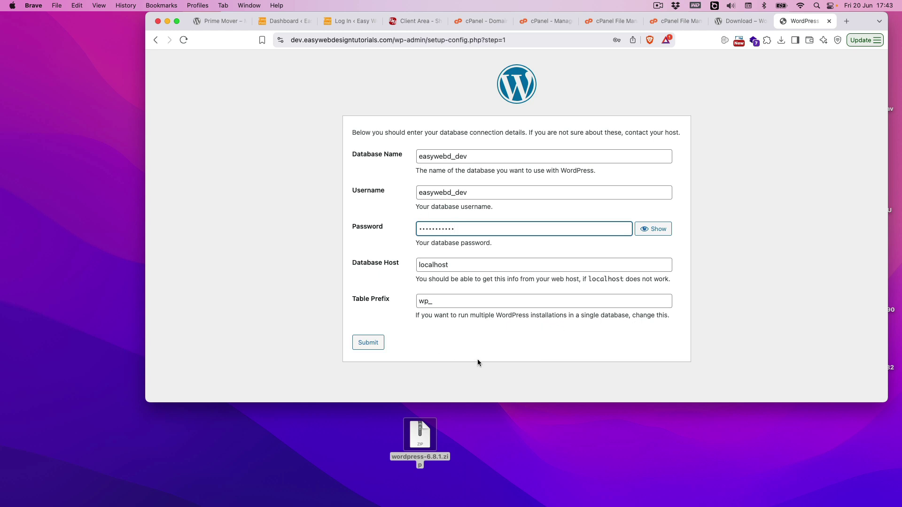
pyautogui.click(370, 344)
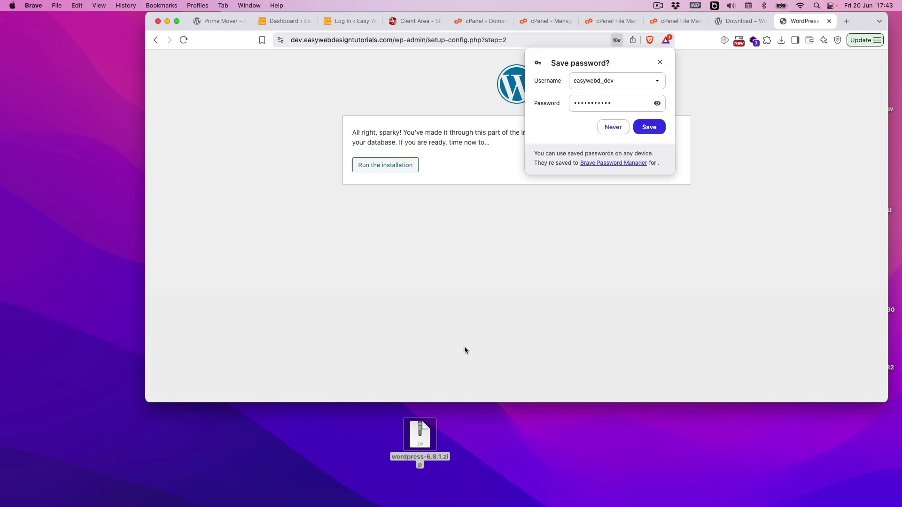
pyautogui.click(660, 62)
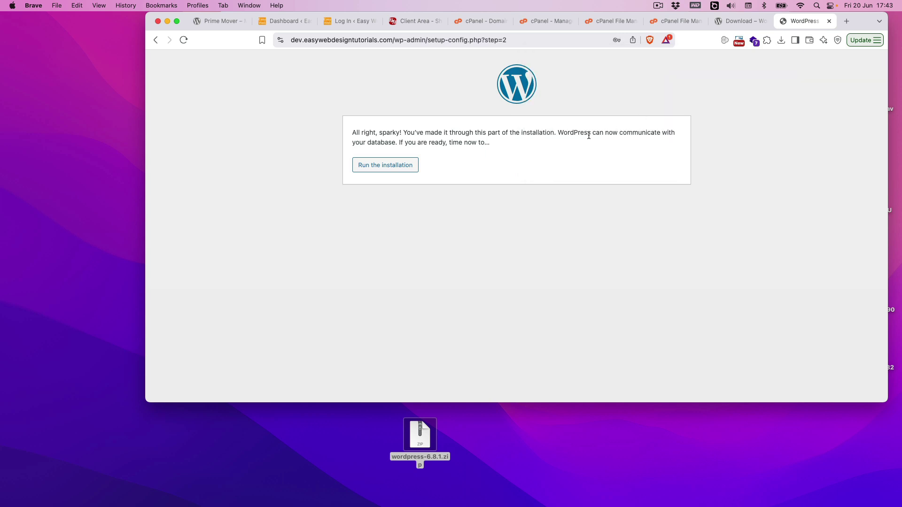
# Run the WordPress installation and set the site title to Dev Easywebdesigntutorials.
pyautogui.click(386, 164)
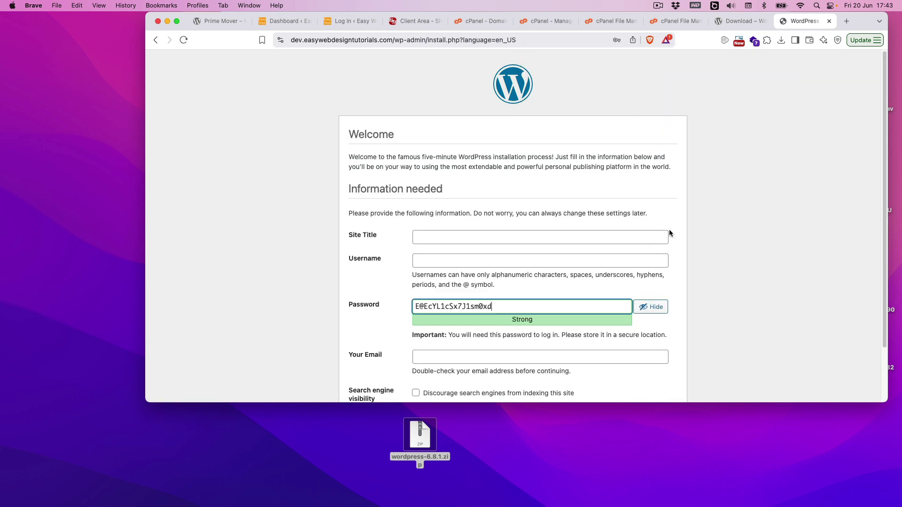
pyautogui.click(443, 239)
pyautogui.write('De')
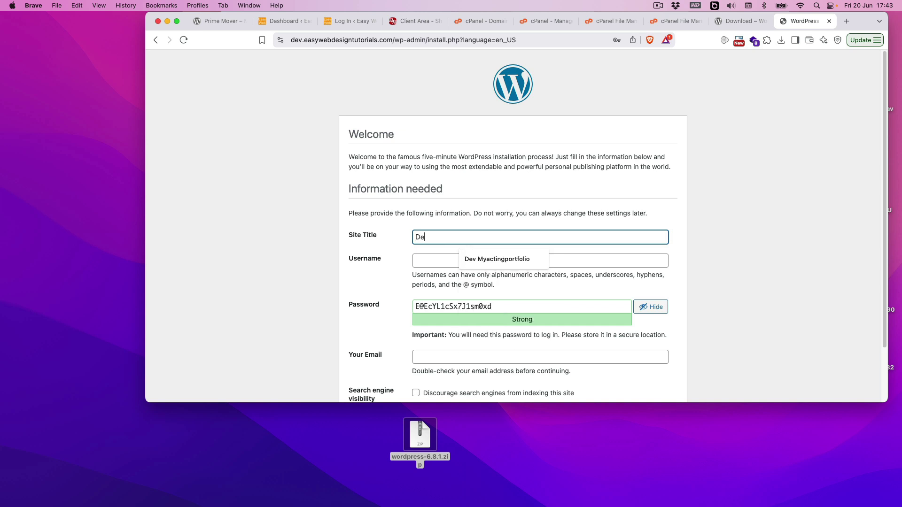
pyautogui.write('v E')
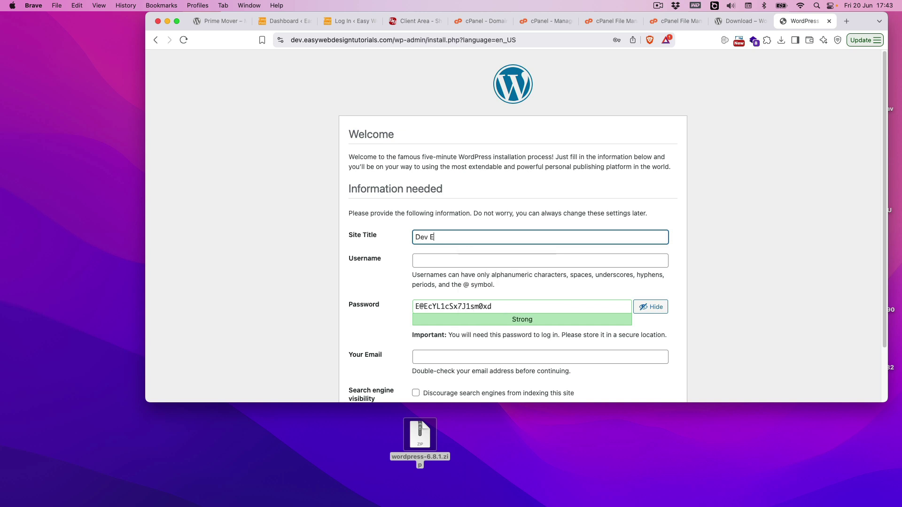
pyautogui.write('asywebdesigntutorials')
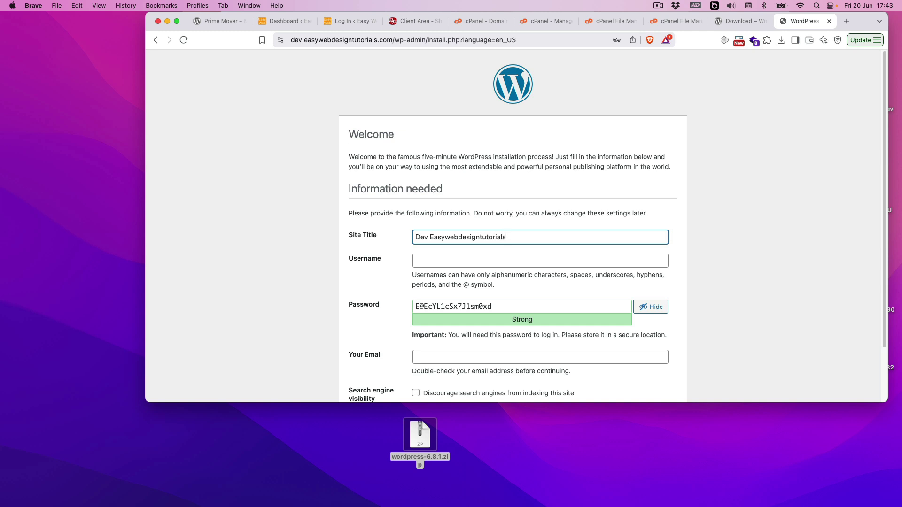
# Enter the administrator's username and select the generated password for safekeeping.
pyautogui.click(508, 260)
pyautogui.write('j')
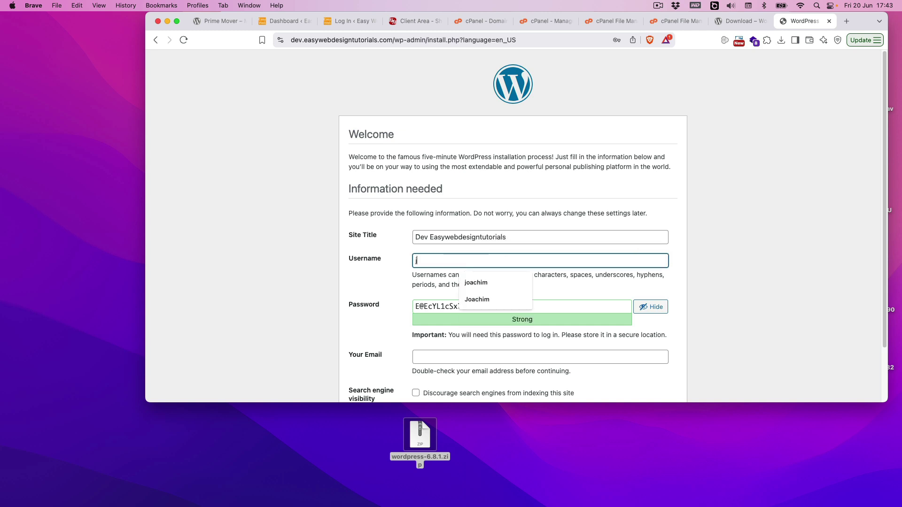
pyautogui.write('oachim')
pyautogui.press('Tab')
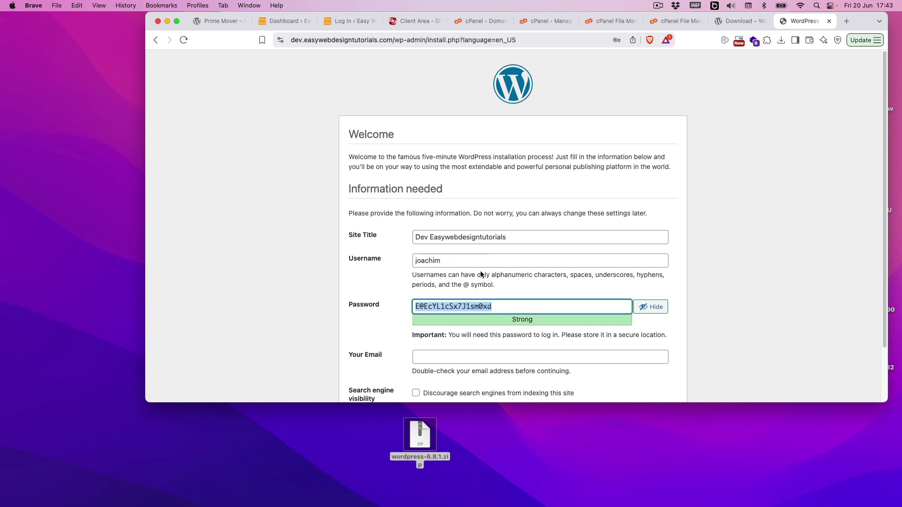
pyautogui.click(445, 260)
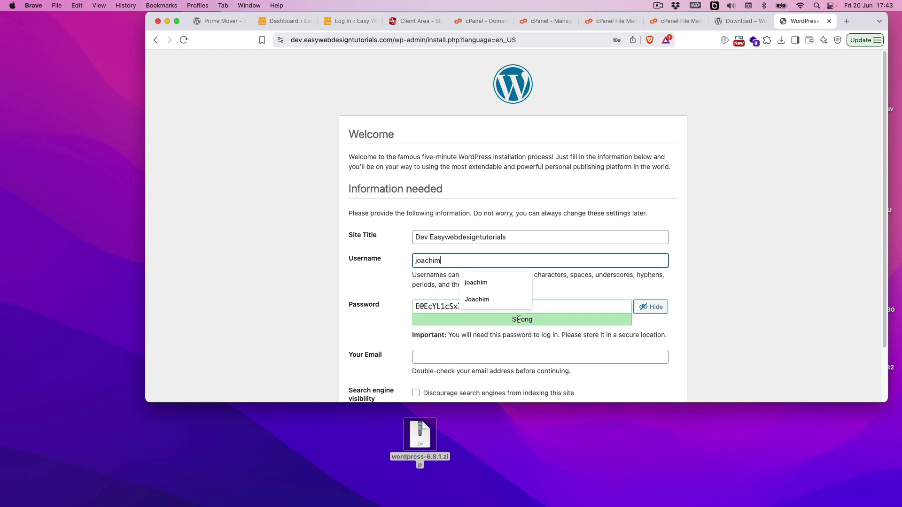
pyautogui.moveTo(544, 306); pyautogui.dragTo(393, 306)
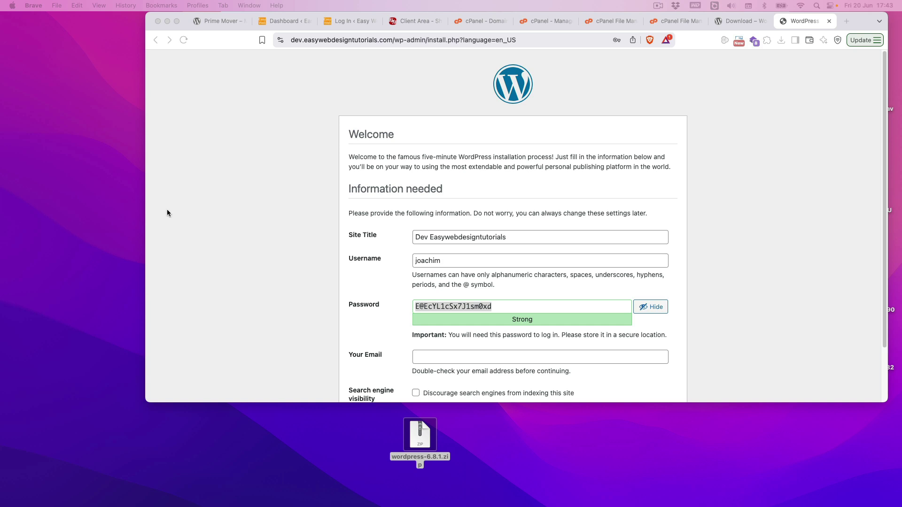
# Fill in the administrator's email and discourage search engines from indexing the site.
pyautogui.scroll(-3, 723, 287)
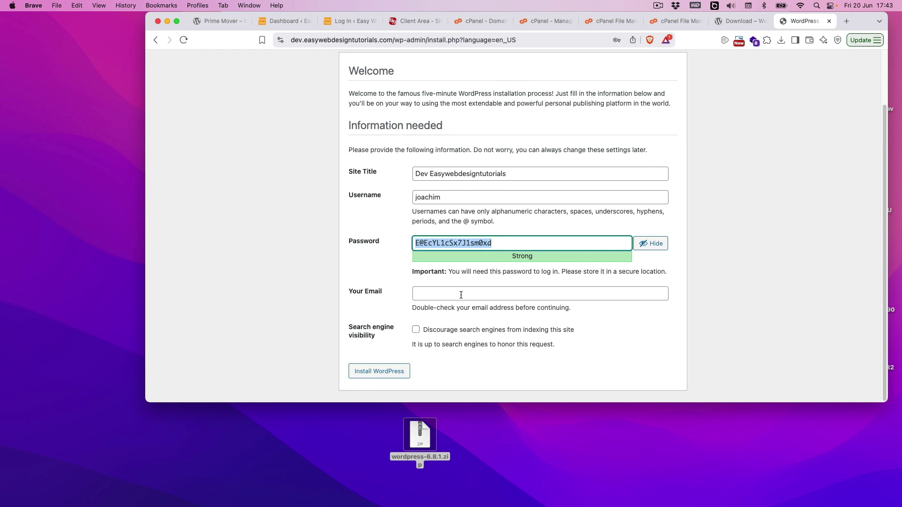
pyautogui.click(459, 292)
pyautogui.click(514, 315)
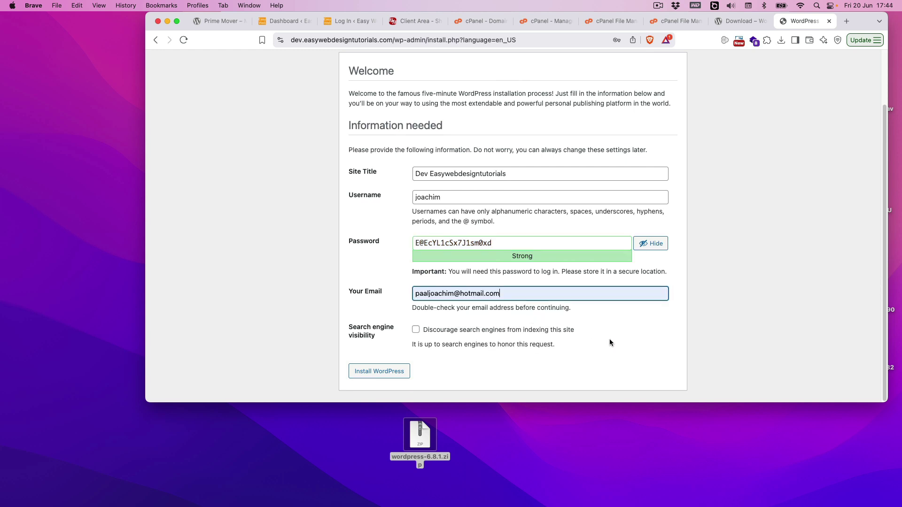
pyautogui.click(416, 331)
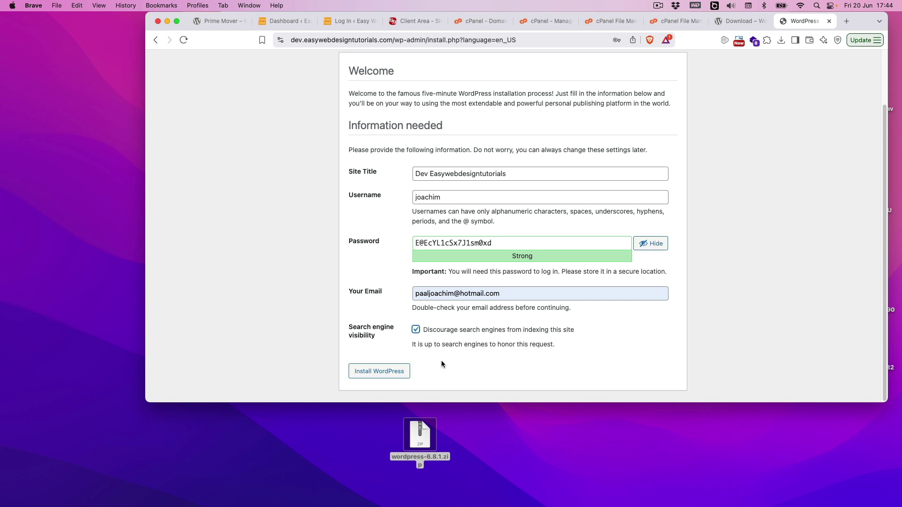
# Install WordPress and update the administrator's saved password in the browser.
pyautogui.click(377, 371)
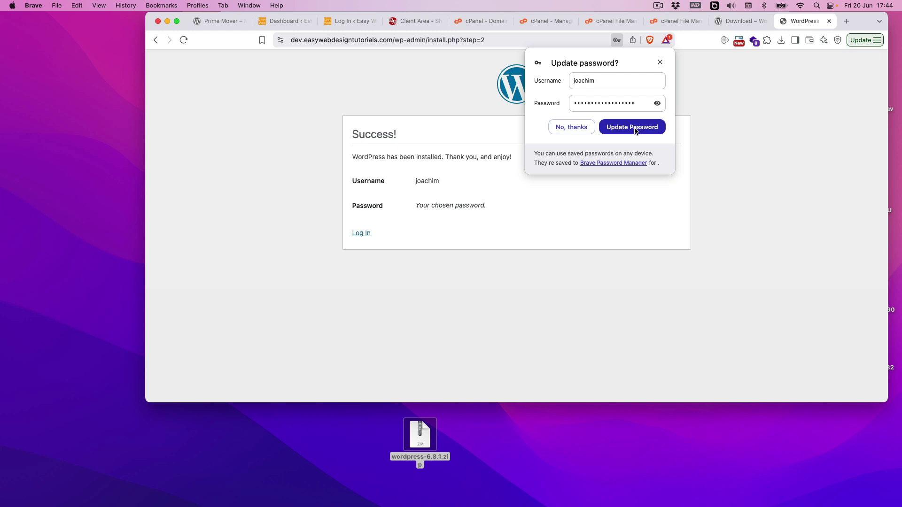
pyautogui.click(634, 130)
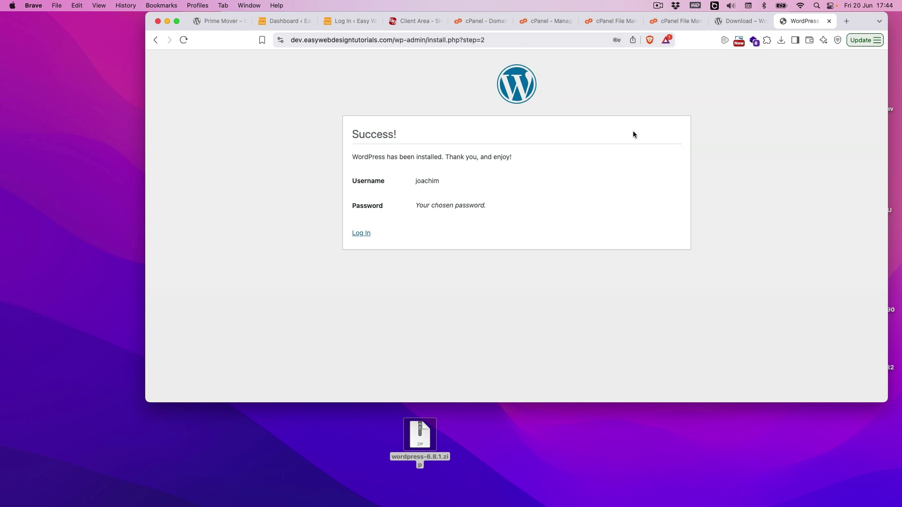
# Log in to the new dev site with the saved administrator username and password.
pyautogui.click(362, 234)
pyautogui.click(517, 174)
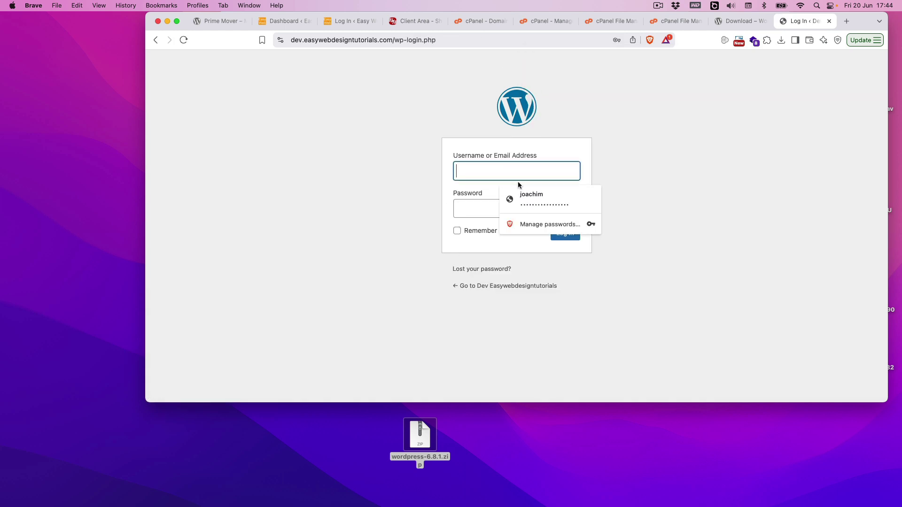
pyautogui.click(528, 195)
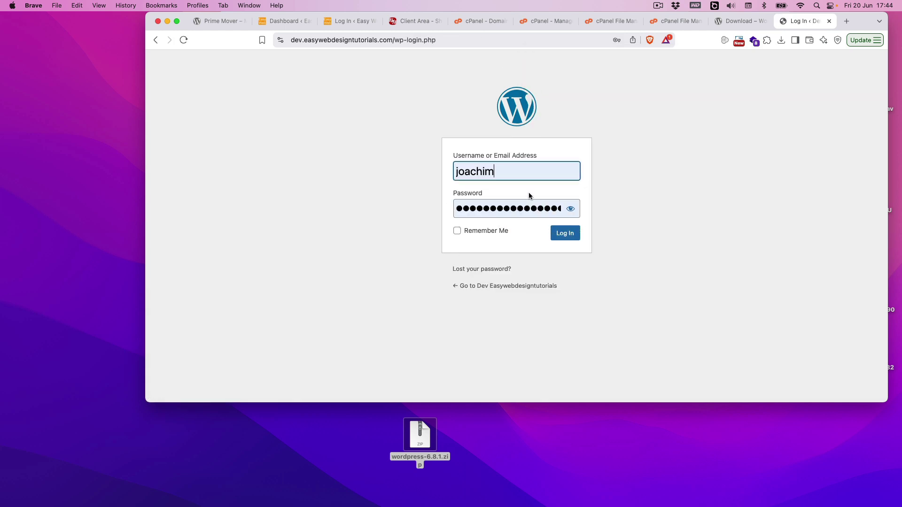
pyautogui.click(568, 208)
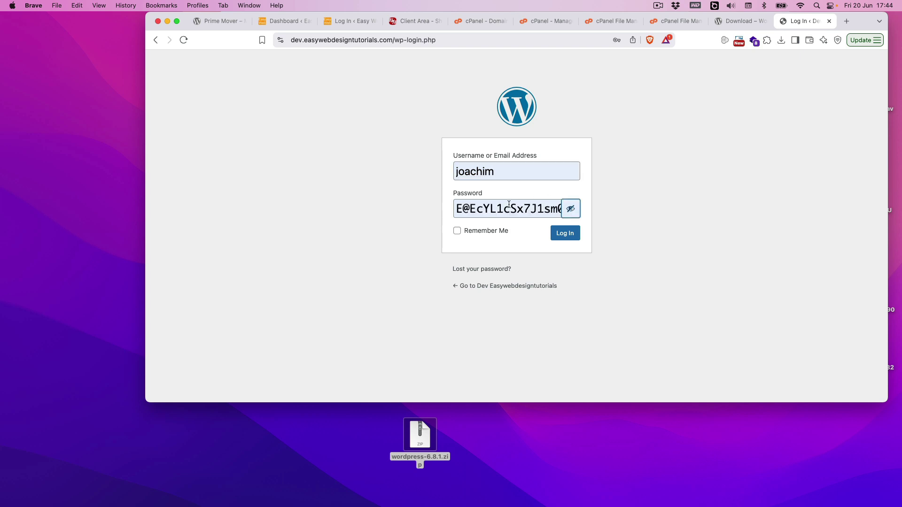
pyautogui.click(567, 240)
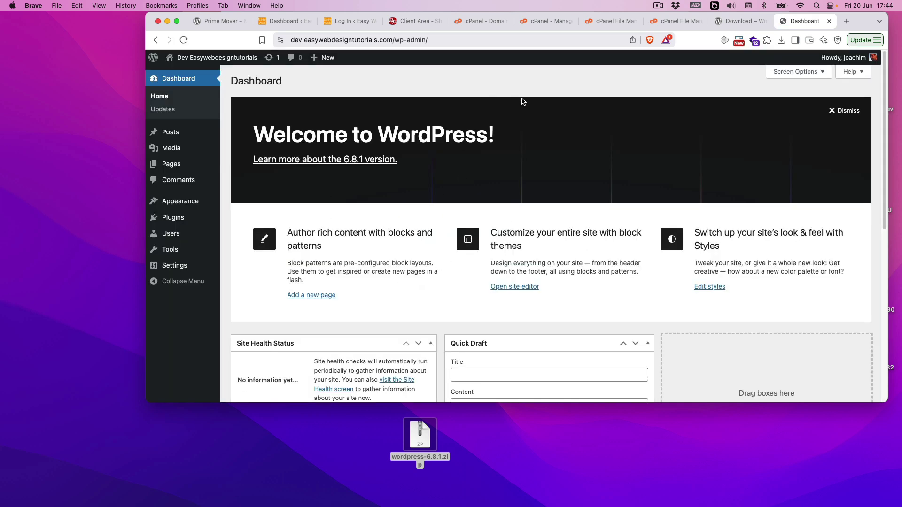
# Open Prime Mover's Migration Tools on the main easywebdesigntutorials.com site.
pyautogui.click(279, 22)
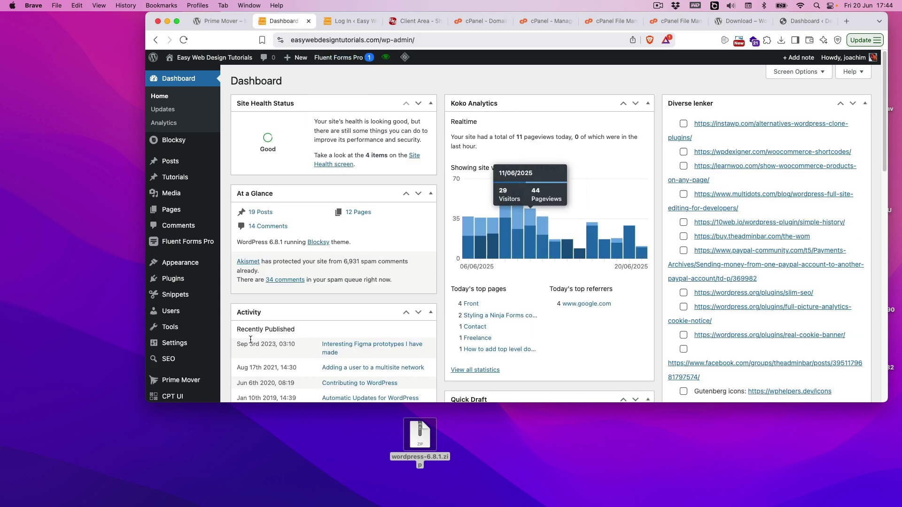
pyautogui.moveTo(180, 382)
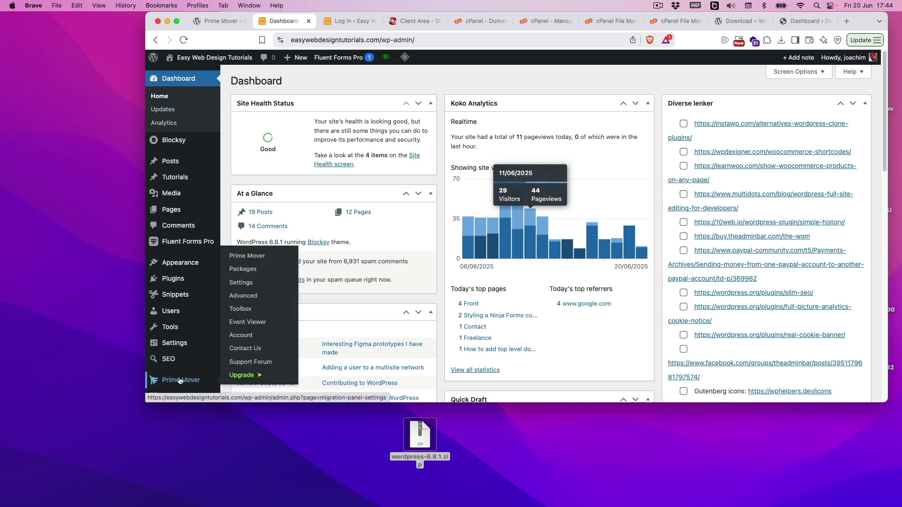
pyautogui.click(247, 256)
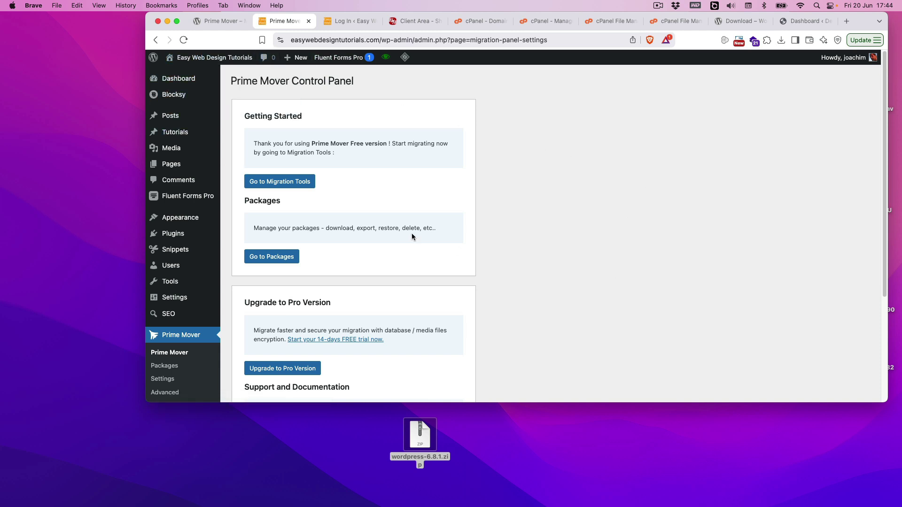
pyautogui.click(278, 184)
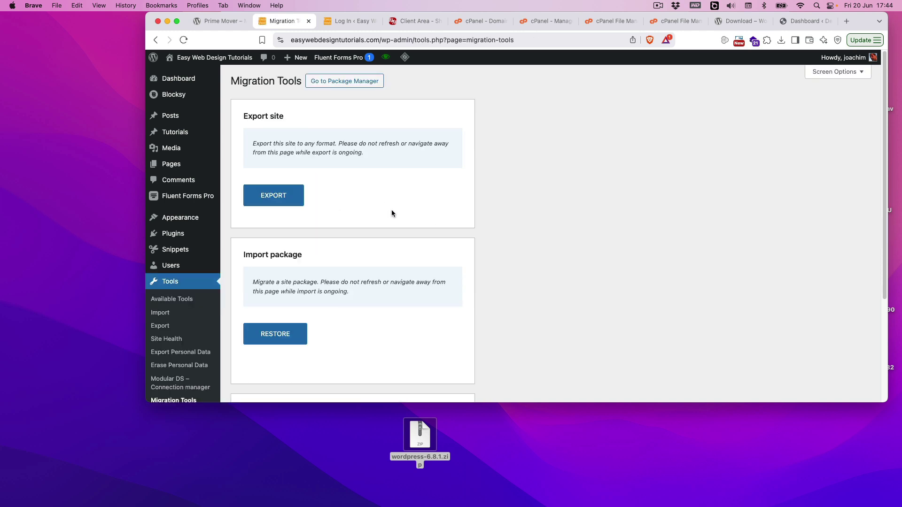
# Export the site's database, media files, plugins and themes to single-site format.
pyautogui.click(273, 195)
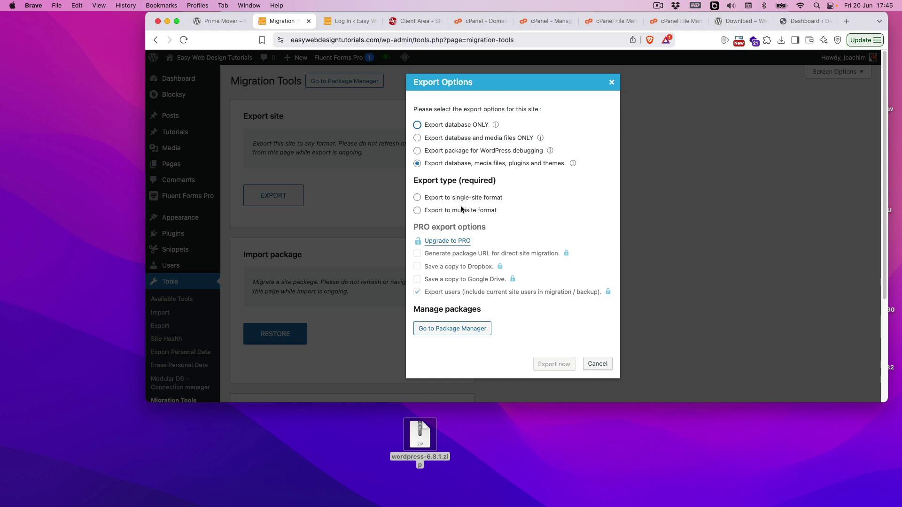
pyautogui.click(417, 198)
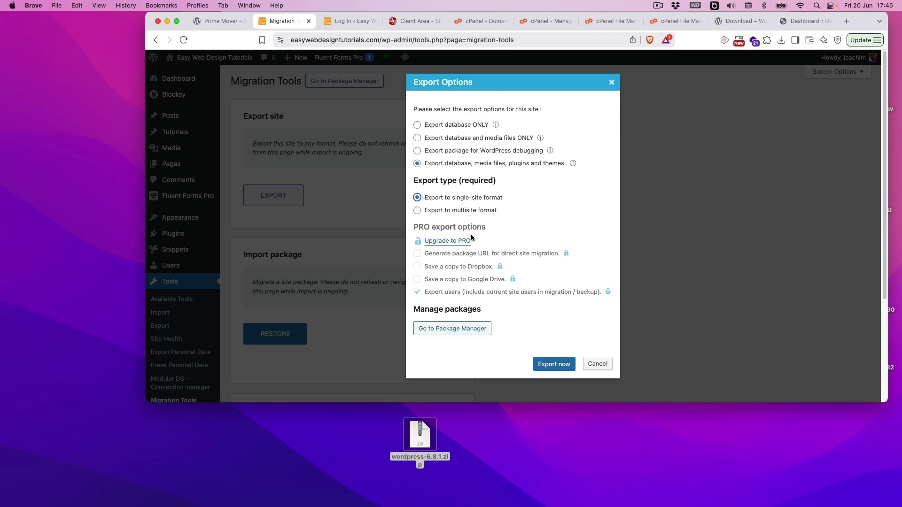
pyautogui.click(549, 365)
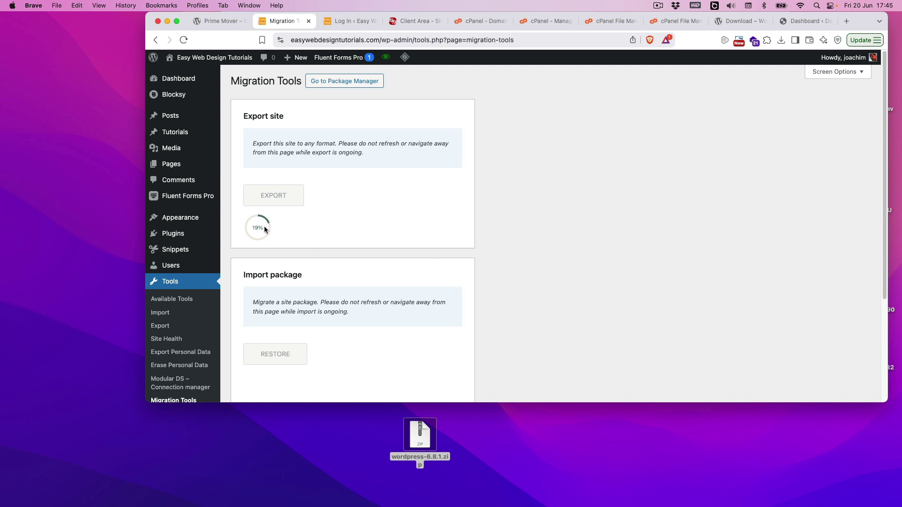
pyautogui.click(658, 6)
pyautogui.click(643, 157)
# Search the dev site's plugin directory for prime mover and install the Prime Mover – Migrate WordPress Website & Backups plugin.
pyautogui.click(799, 23)
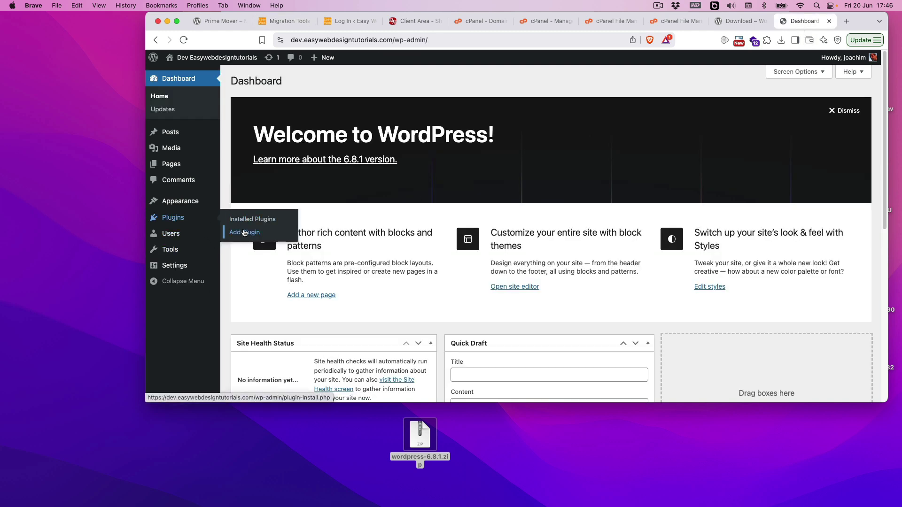
pyautogui.click(244, 232)
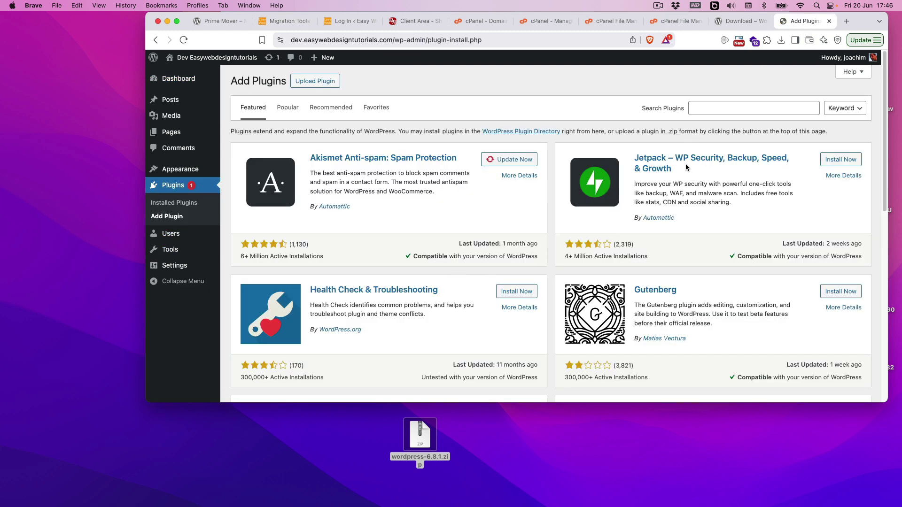
pyautogui.click(700, 112)
pyautogui.write('prime mov')
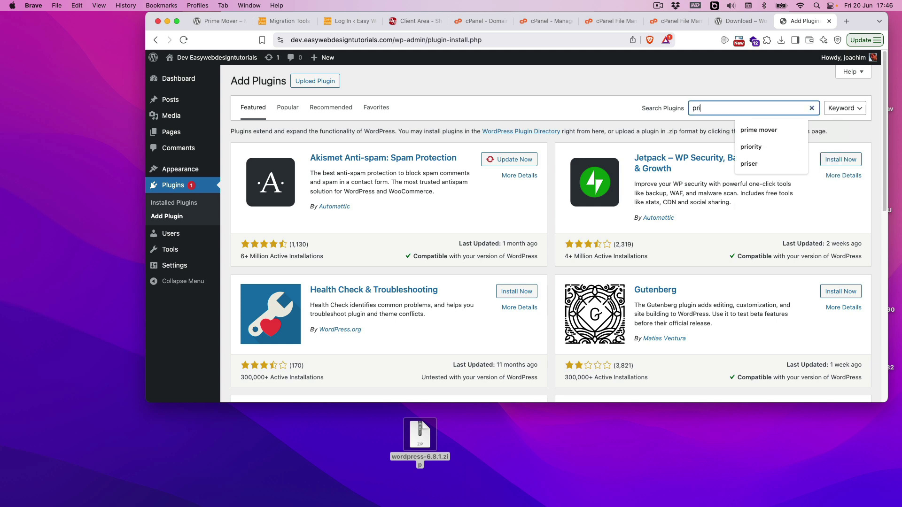
pyautogui.write('er')
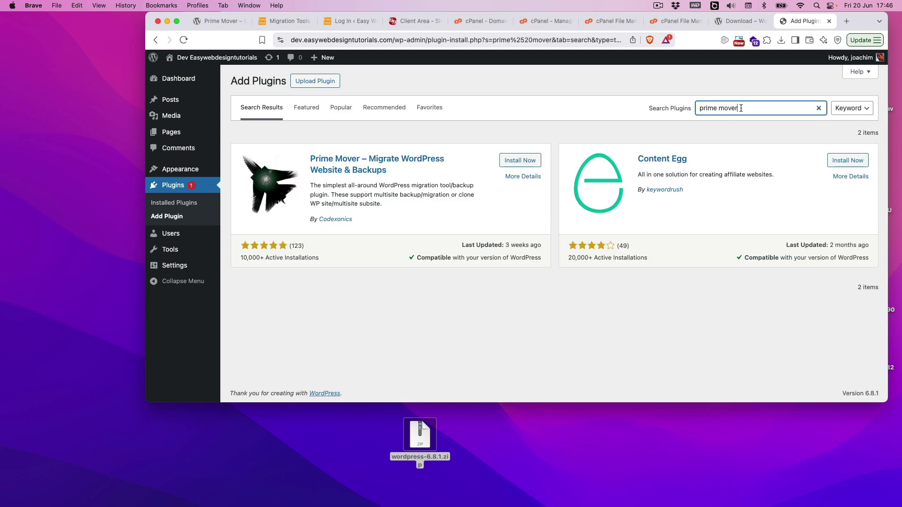
pyautogui.click(541, 129)
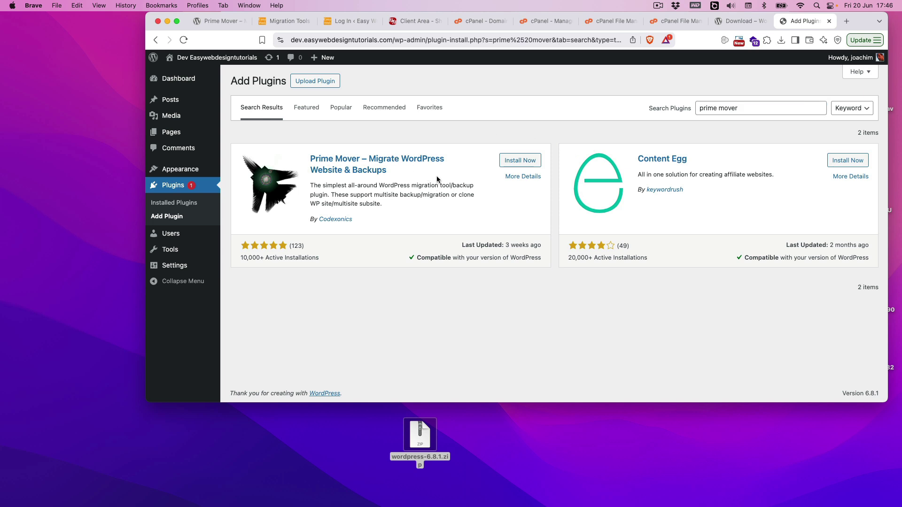
pyautogui.click(535, 165)
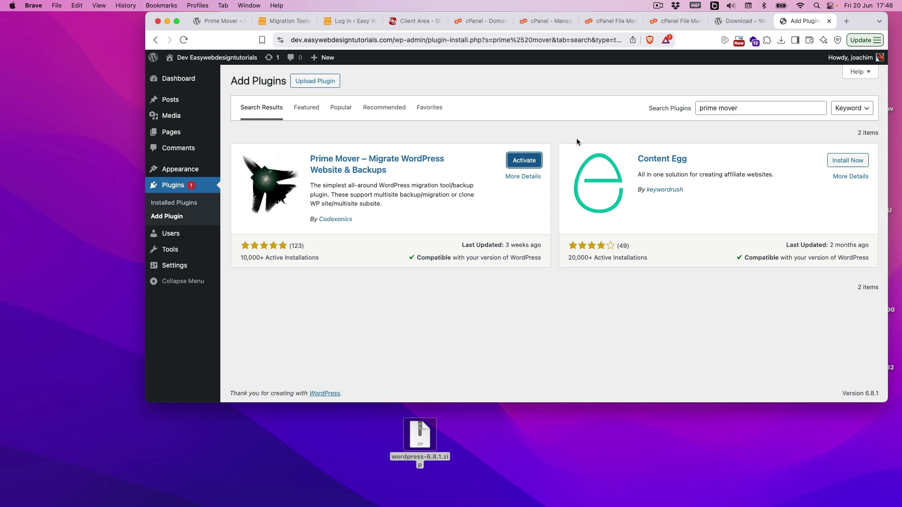
# Activate Prime Mover on the dev site, skip its notification opt-in and open Migration Tools.
pyautogui.click(521, 160)
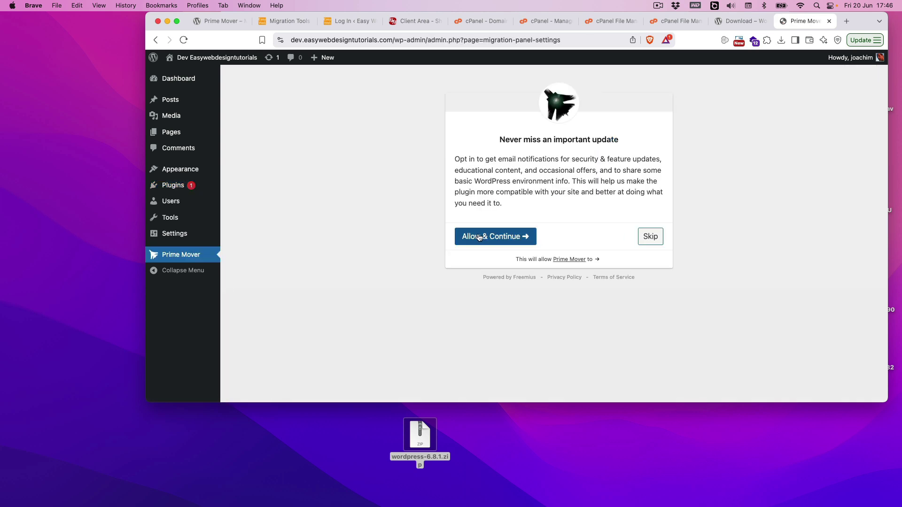
pyautogui.click(649, 242)
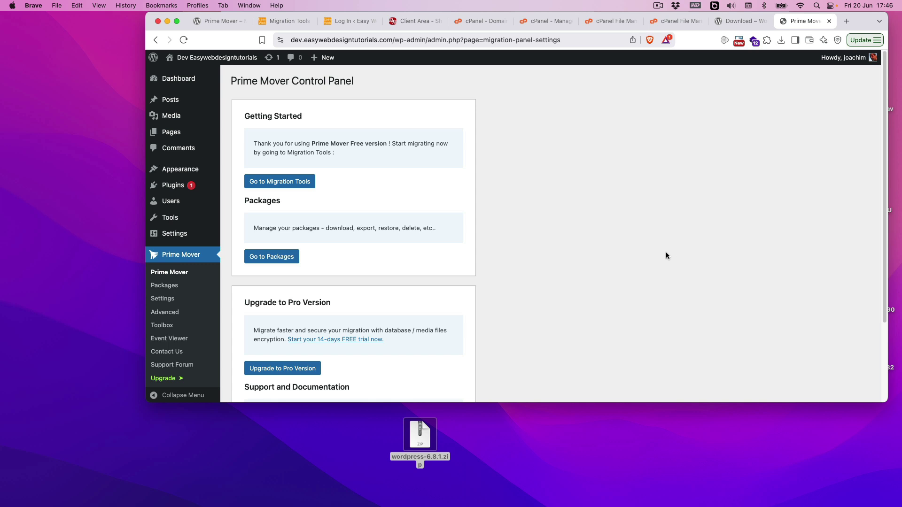
pyautogui.click(292, 182)
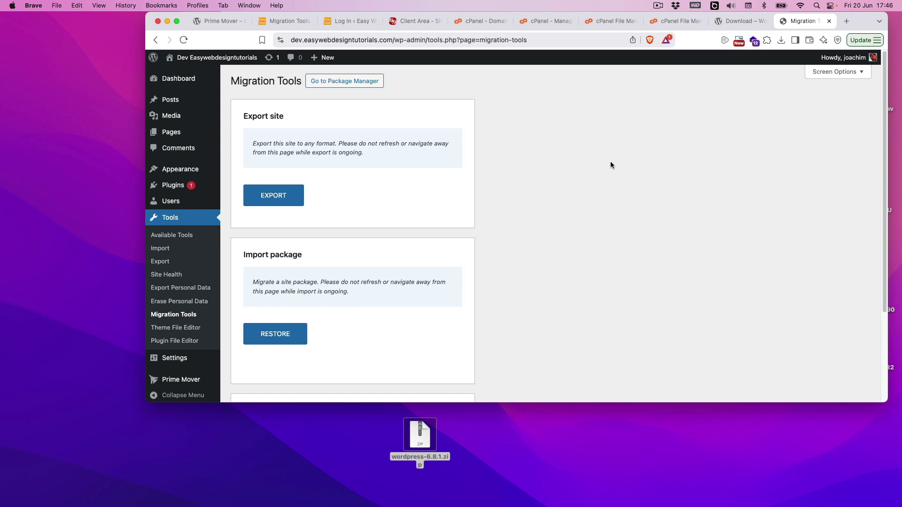
pyautogui.click(280, 335)
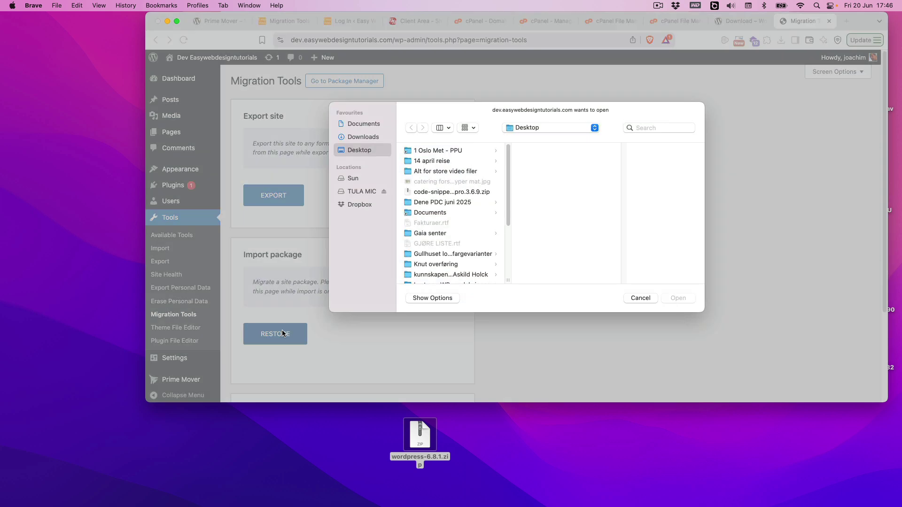
pyautogui.click(640, 298)
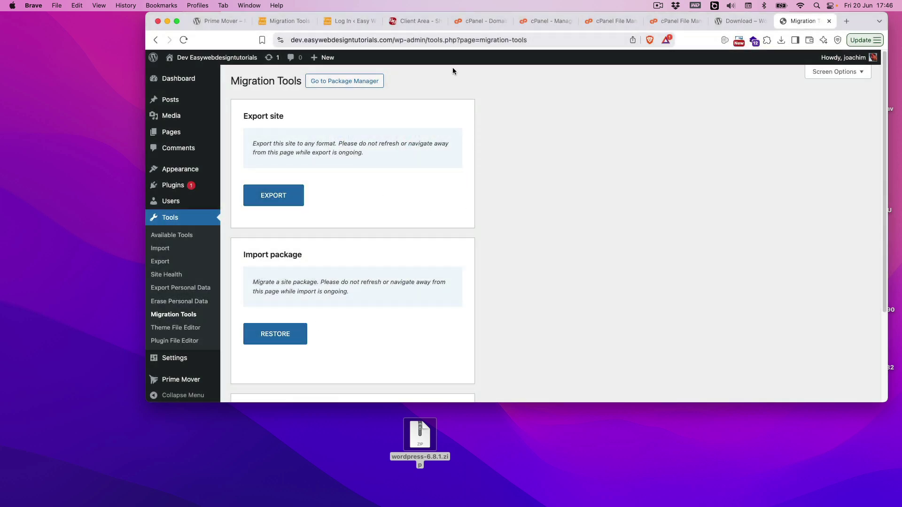
# Download the main site's exported package to the Desktop and dismiss the export completion dialog.
pyautogui.click(282, 20)
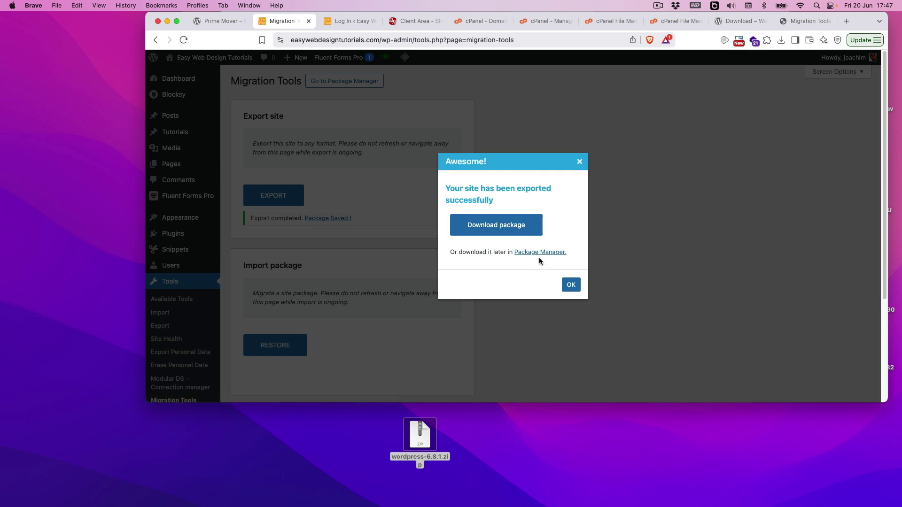
pyautogui.click(499, 229)
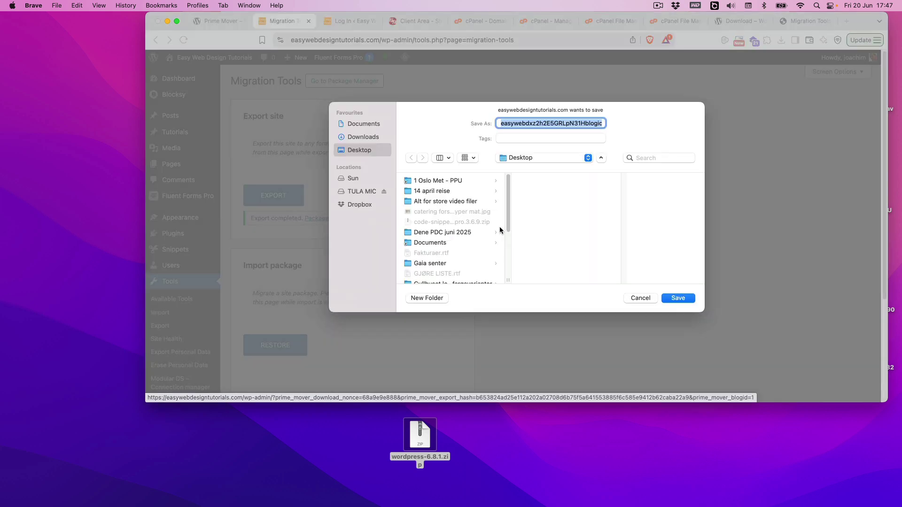
pyautogui.click(679, 298)
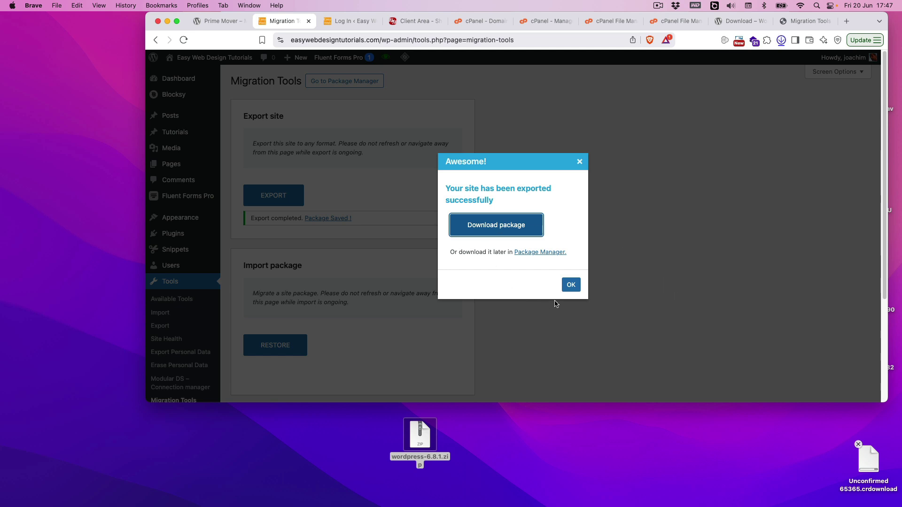
pyautogui.click(782, 41)
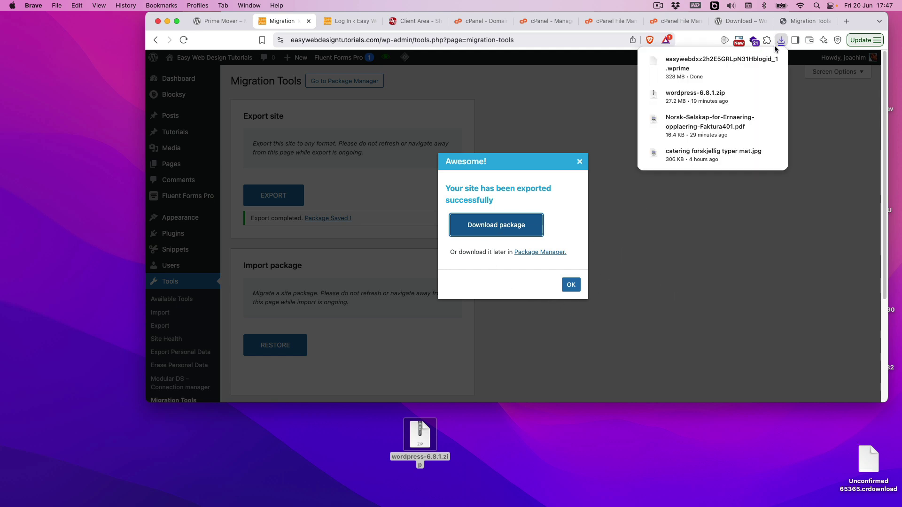
pyautogui.click(572, 285)
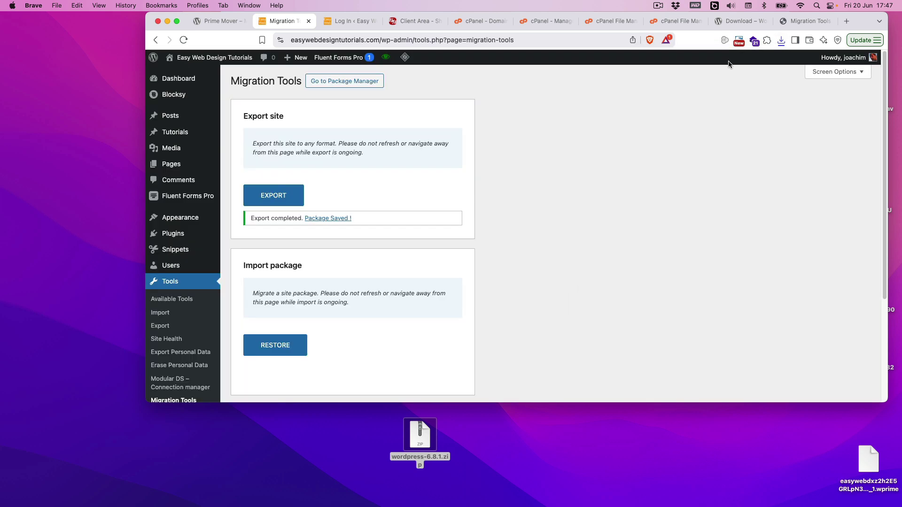
# Restore the package easywebdxz2h2E5GRLpN31Hblogid_1.wprime from the Desktop onto the dev site, agreeing to replace the old site.
pyautogui.click(806, 24)
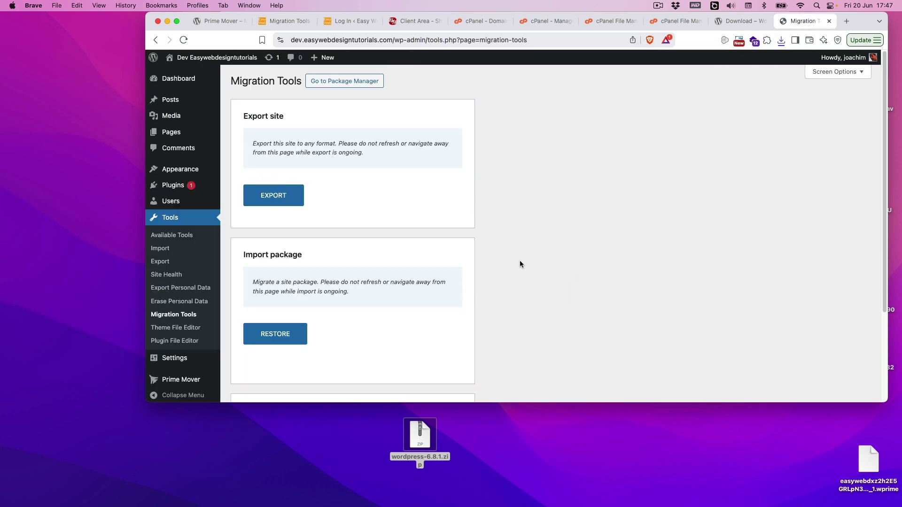
pyautogui.click(276, 335)
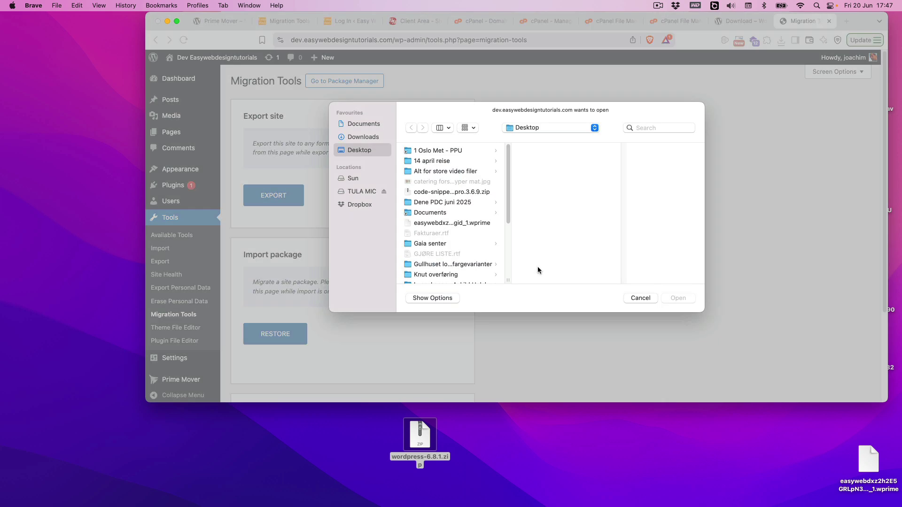
pyautogui.click(457, 224)
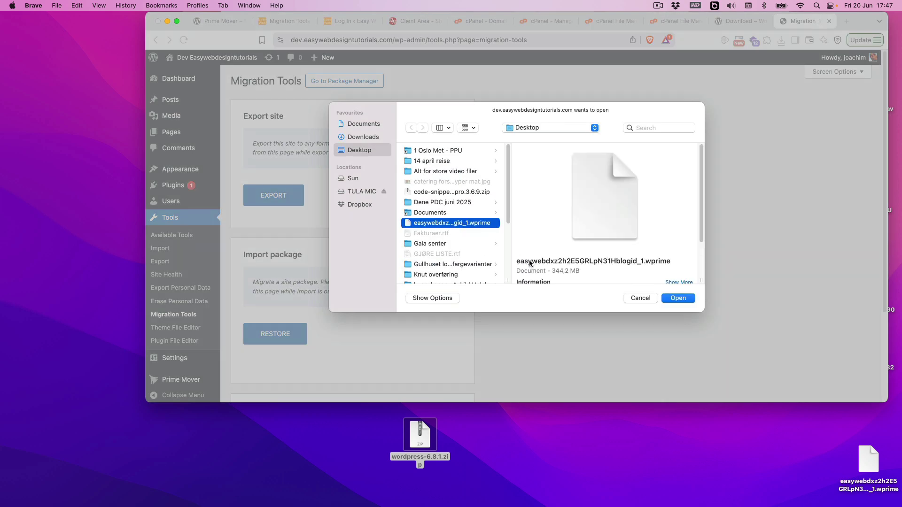
pyautogui.click(678, 299)
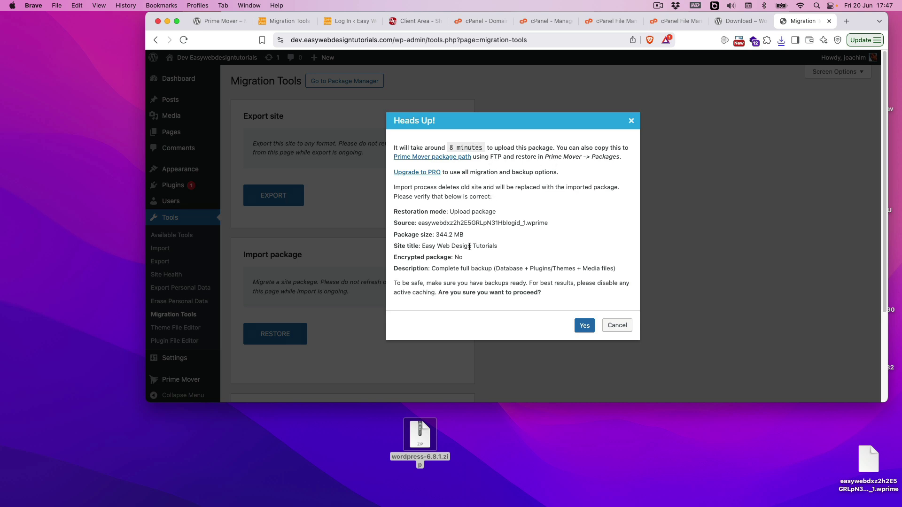
pyautogui.click(583, 328)
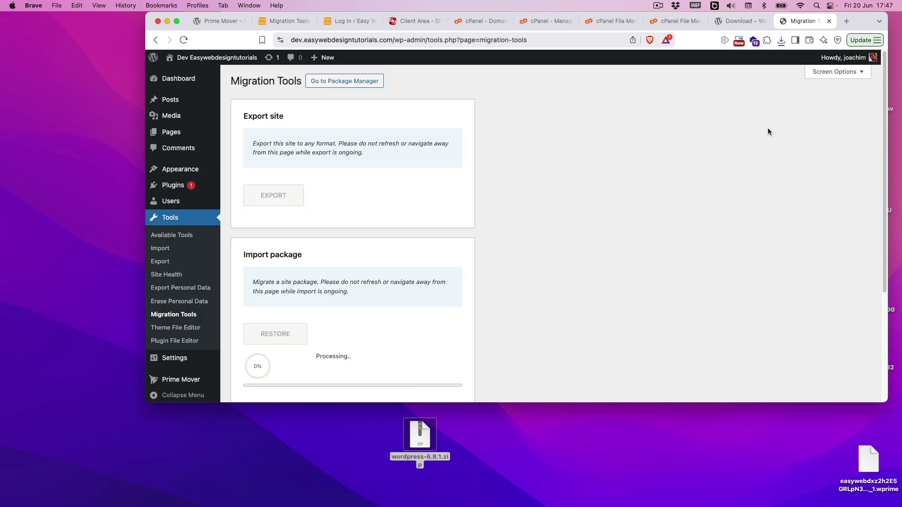
# Open Prime Mover's Packages page on the main site and examine the saved packages and their storage path.
pyautogui.click(289, 23)
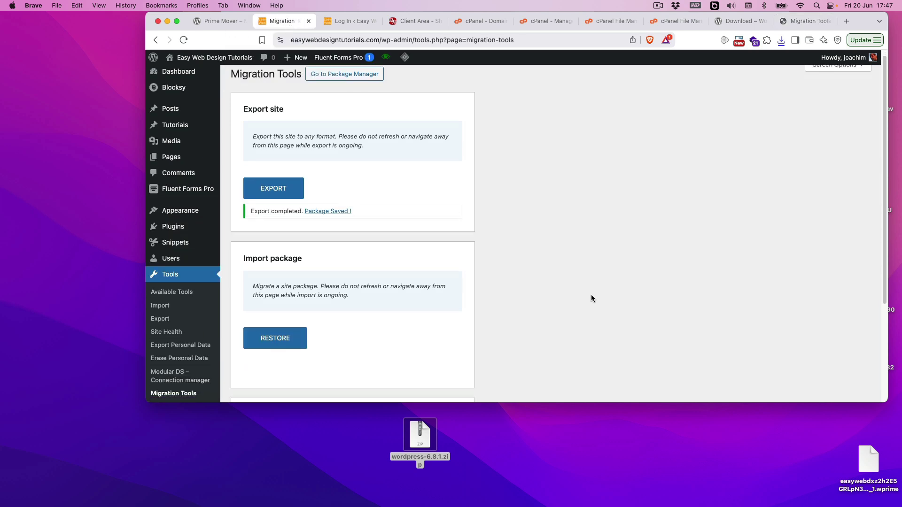
pyautogui.scroll(-2, 591, 295)
pyautogui.scroll(-3, 591, 294)
pyautogui.scroll(-1, 591, 298)
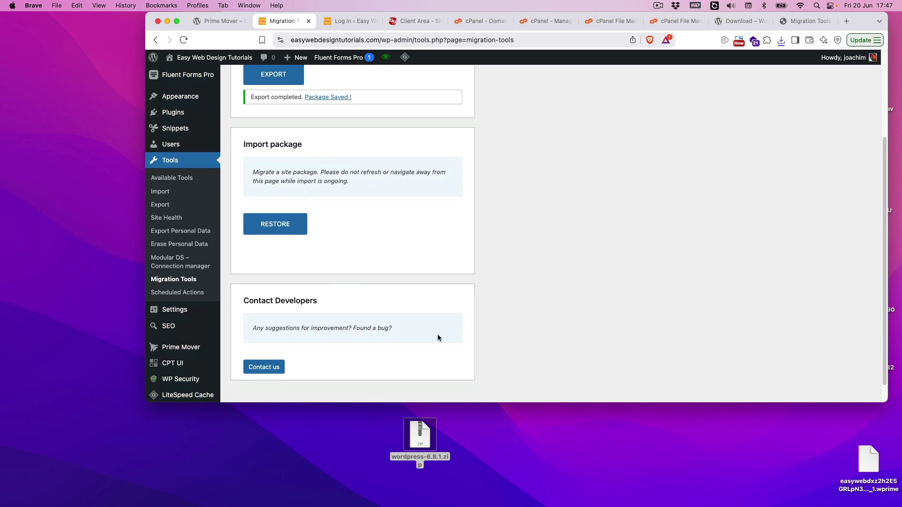
pyautogui.moveTo(210, 348)
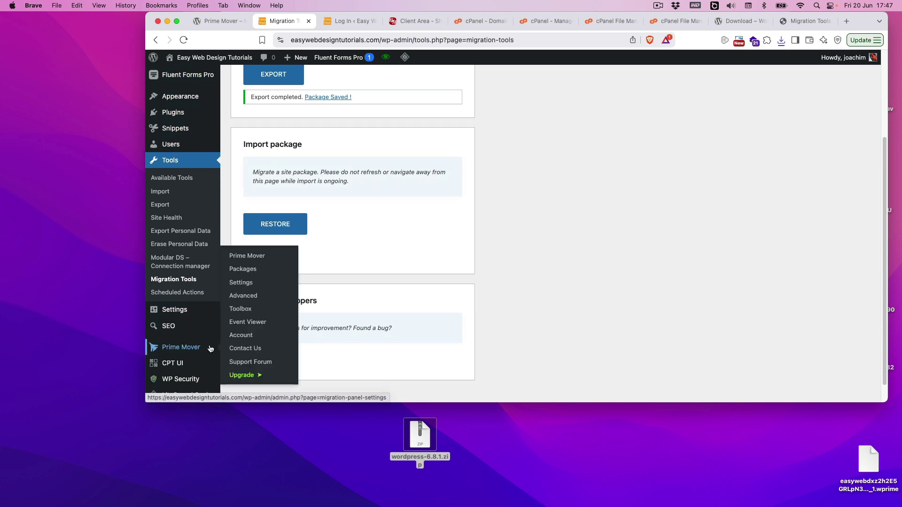
pyautogui.click(250, 272)
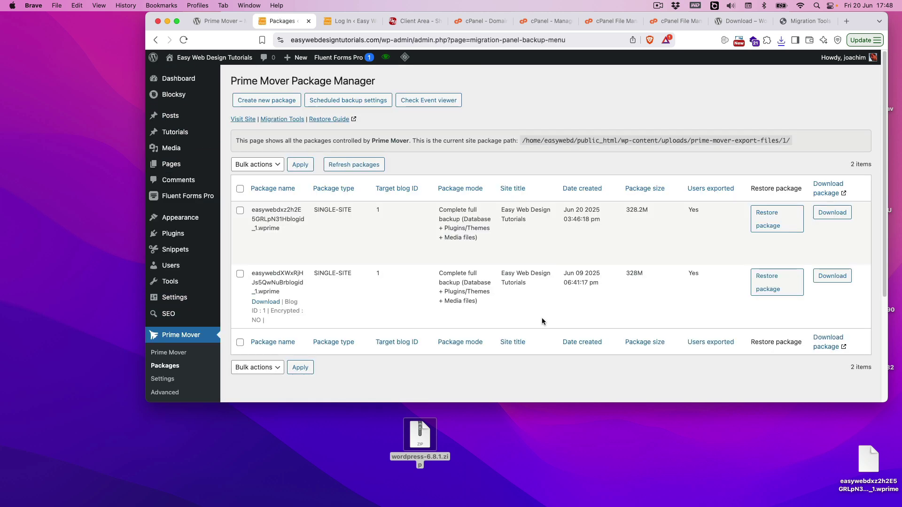
pyautogui.moveTo(343, 230)
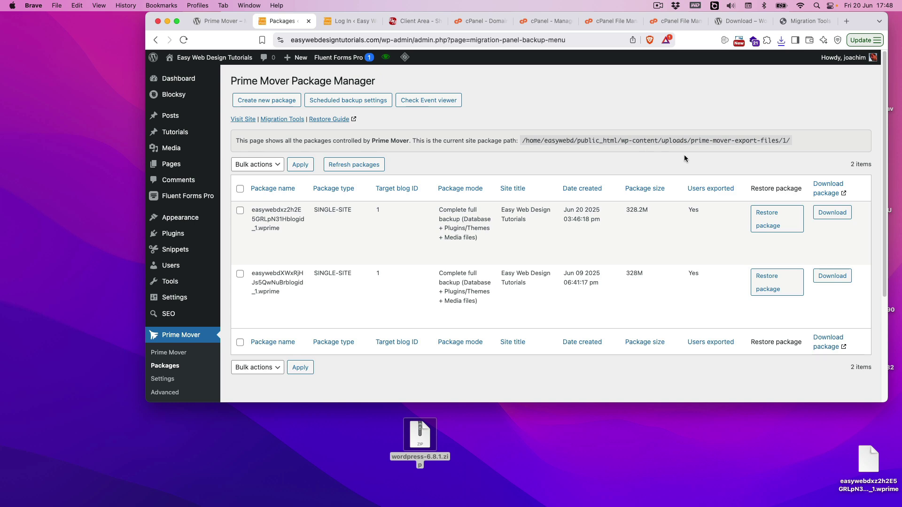
# Switch to the cPanel File Manager and browse the account's home directory for the public_html folder.
pyautogui.click(603, 21)
pyautogui.scroll(-3, 236, 304)
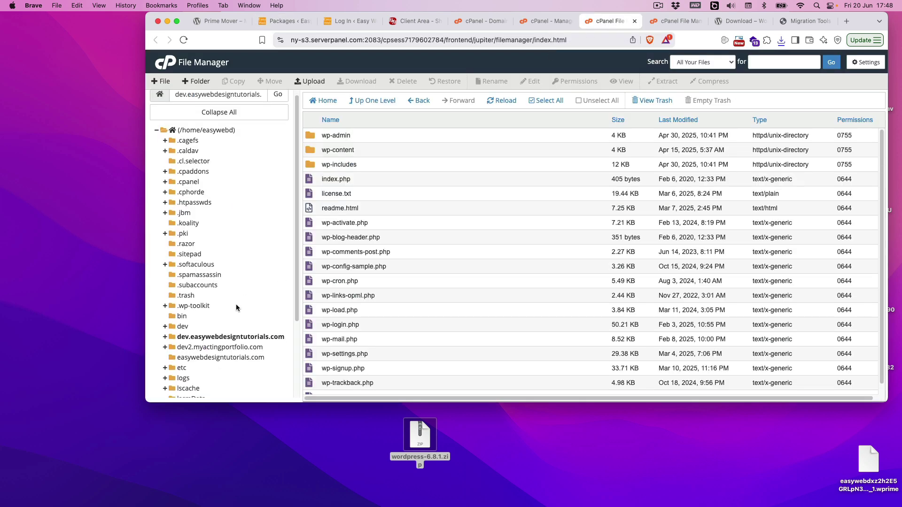
pyautogui.click(275, 311)
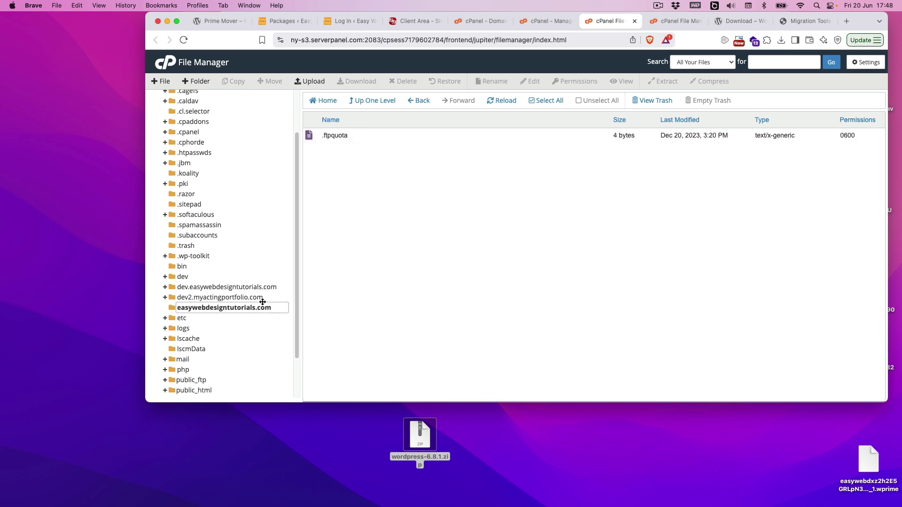
pyautogui.scroll(3, 248, 298)
pyautogui.click(206, 137)
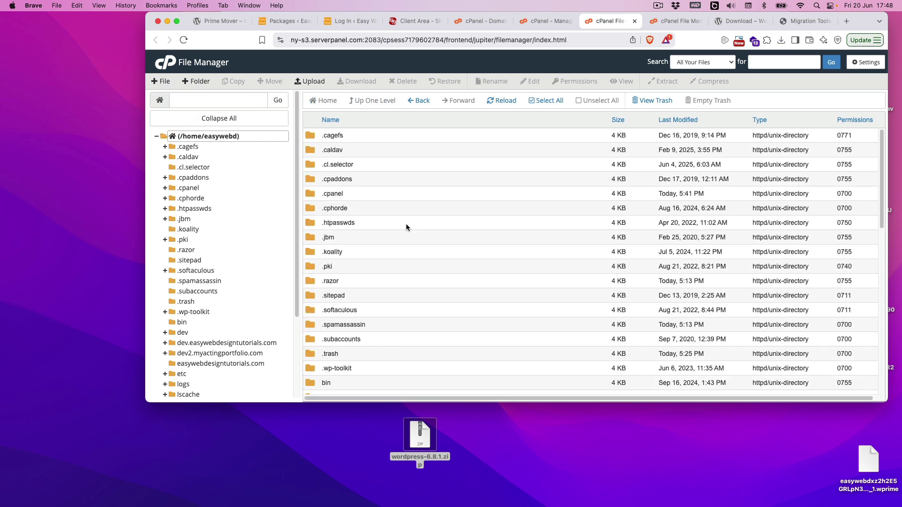
pyautogui.scroll(-10, 404, 281)
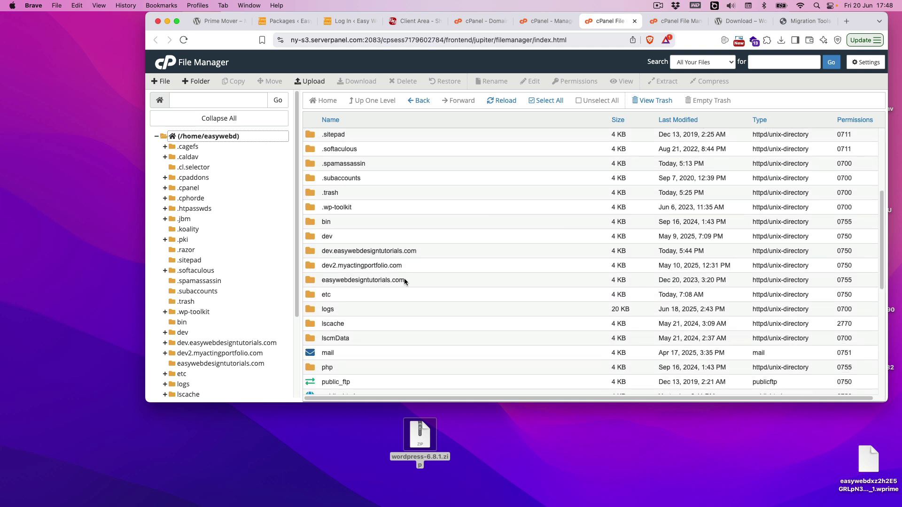
pyautogui.scroll(-2, 404, 282)
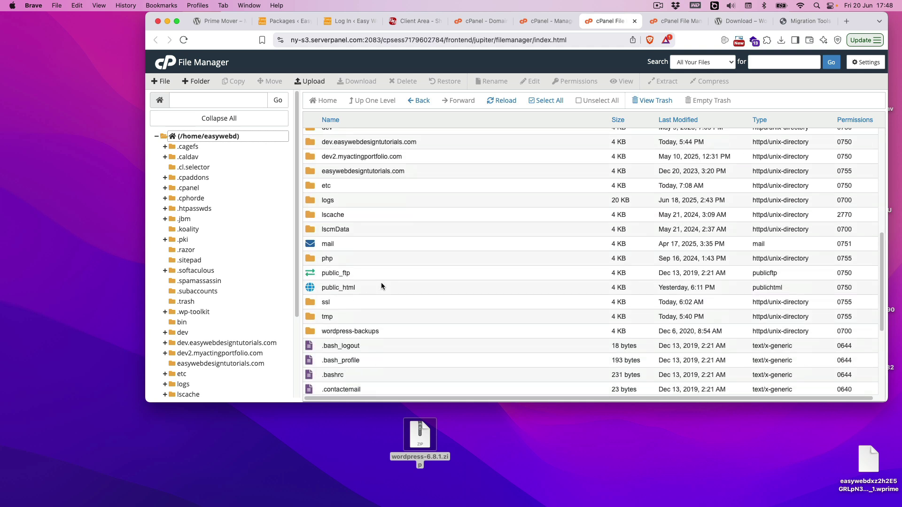
# Open public_html/wp-content/uploads/prime-mover-export-files/1 to examine where the main site's export packages are stored.
pyautogui.doubleClick(309, 288)
pyautogui.scroll(-10, 426, 293)
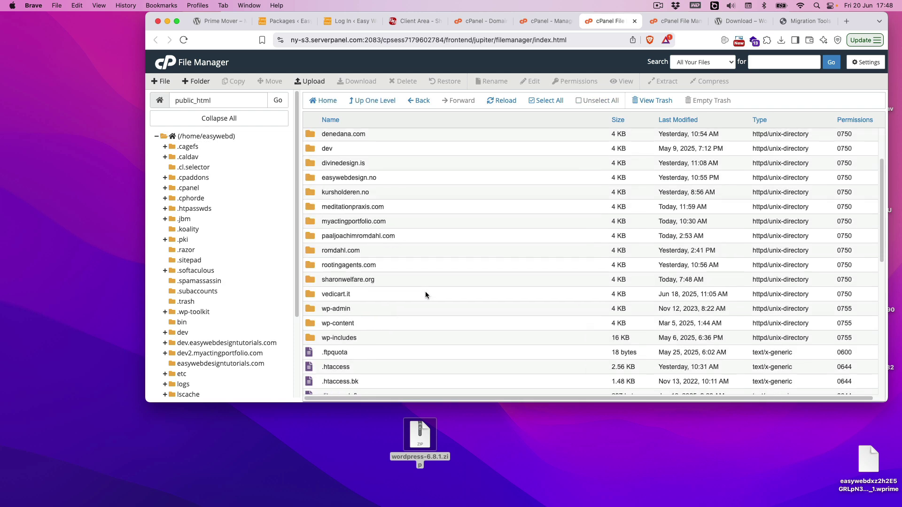
pyautogui.scroll(1, 425, 295)
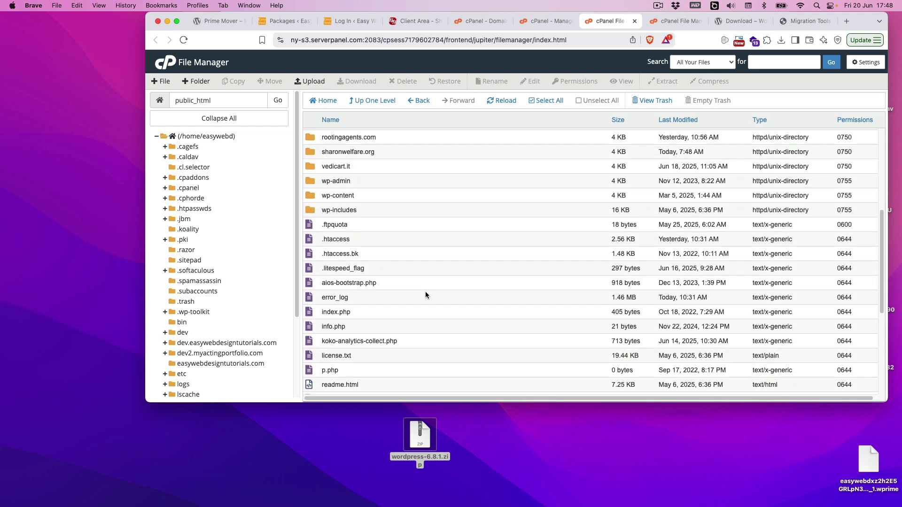
pyautogui.doubleClick(320, 197)
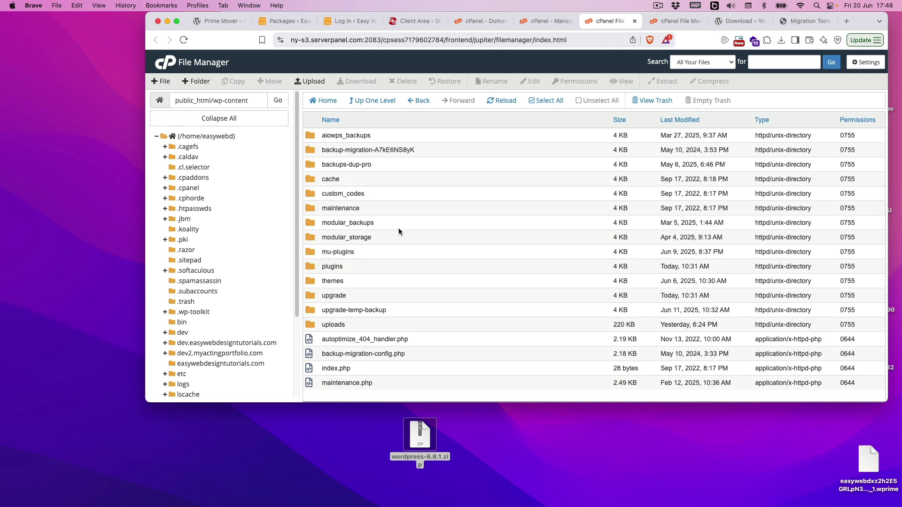
pyautogui.doubleClick(309, 325)
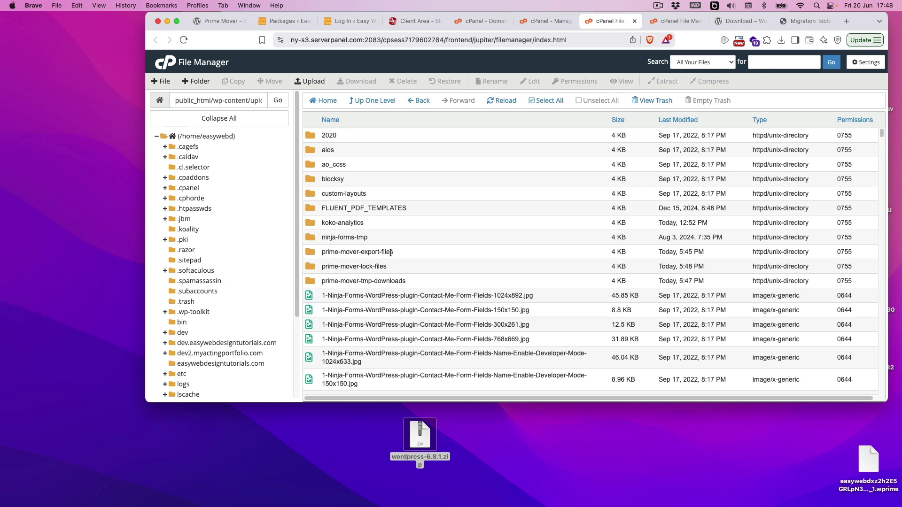
pyautogui.doubleClick(311, 252)
pyautogui.doubleClick(314, 137)
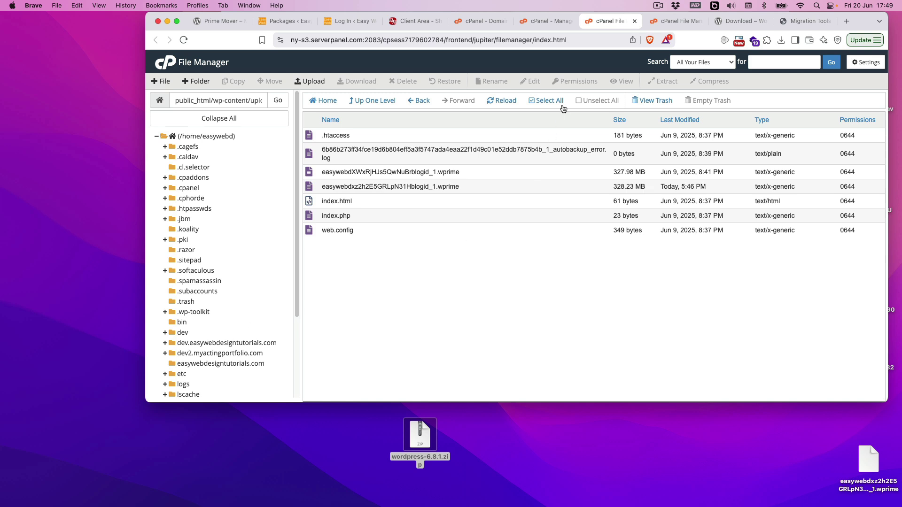
# Return to the dev site's Migration Tools and check the progress of the package restore.
pyautogui.click(547, 24)
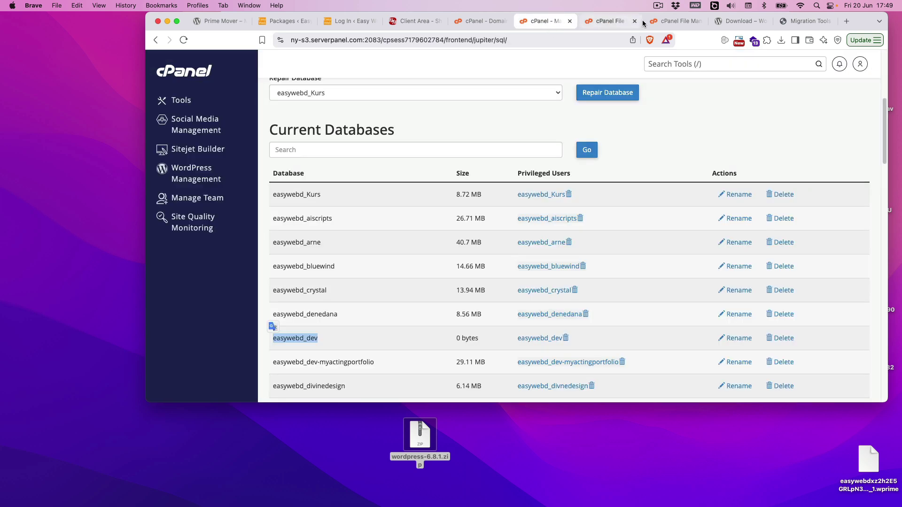
pyautogui.click(726, 21)
pyautogui.click(803, 22)
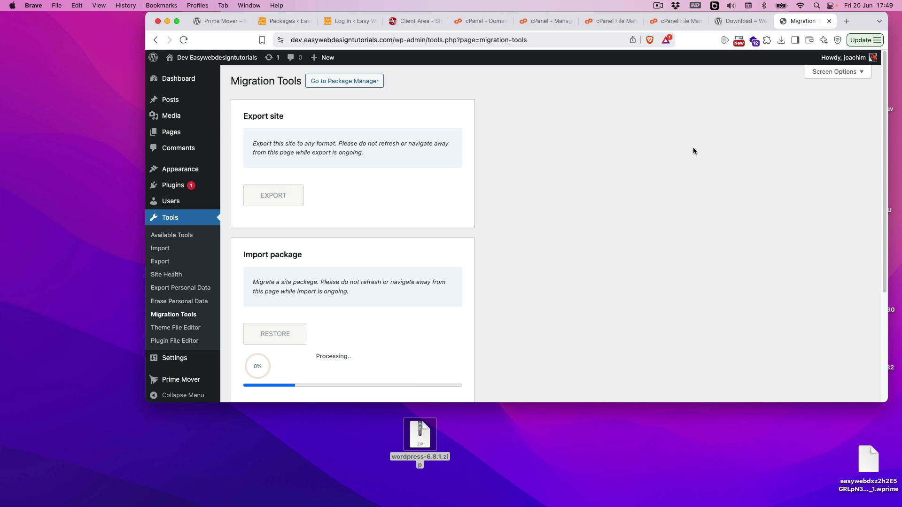
pyautogui.click(658, 6)
pyautogui.click(667, 39)
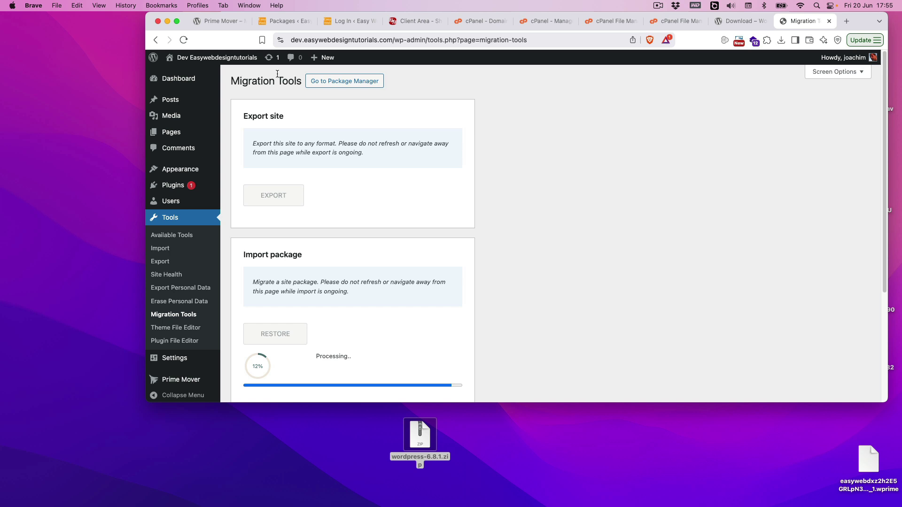
# Open the scheduled backup settings from the main site's Prime Mover Package Manager and view the available backup schedules.
pyautogui.click(279, 21)
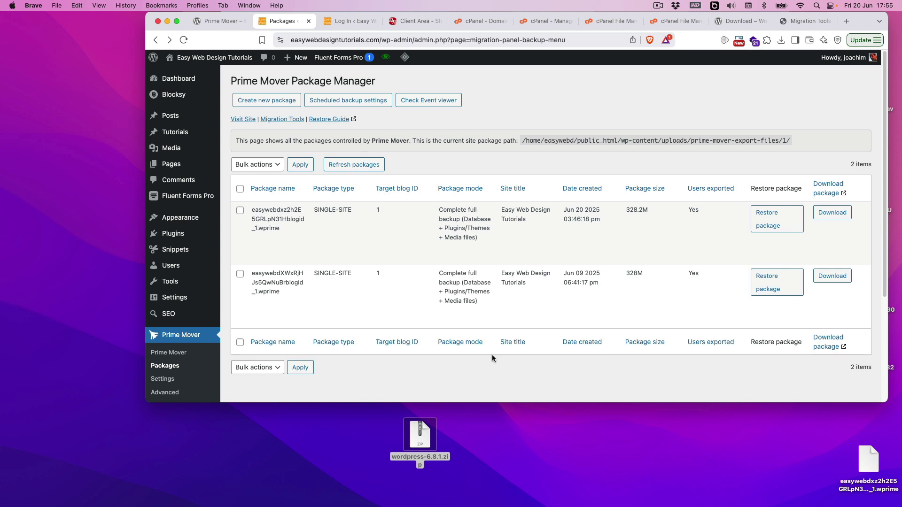
pyautogui.moveTo(440, 218)
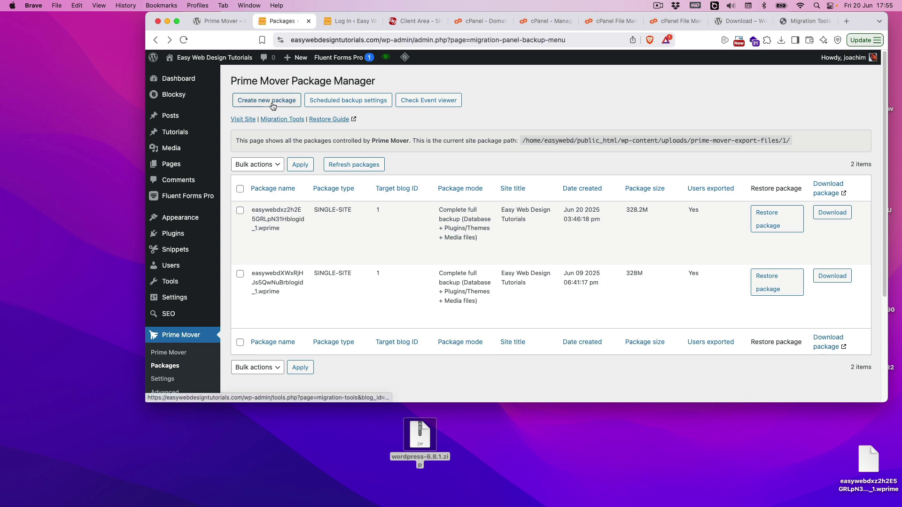
pyautogui.click(341, 102)
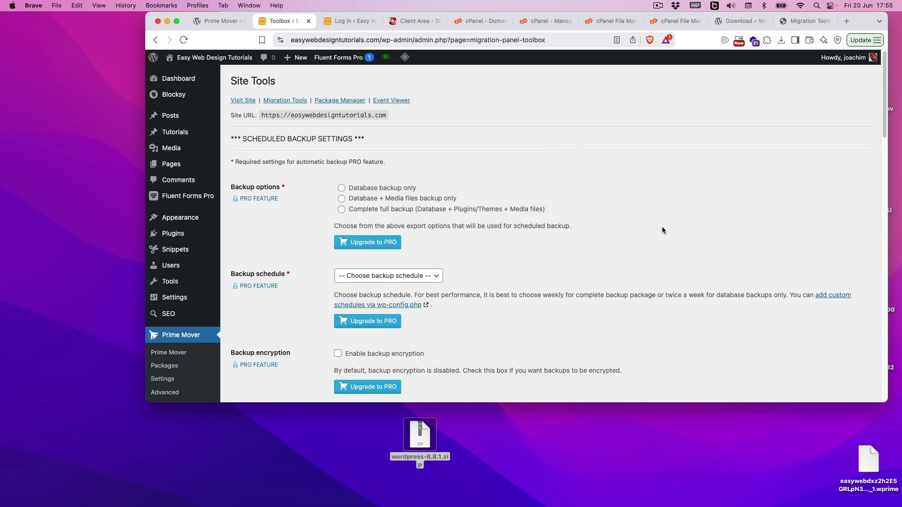
pyautogui.scroll(-2, 663, 230)
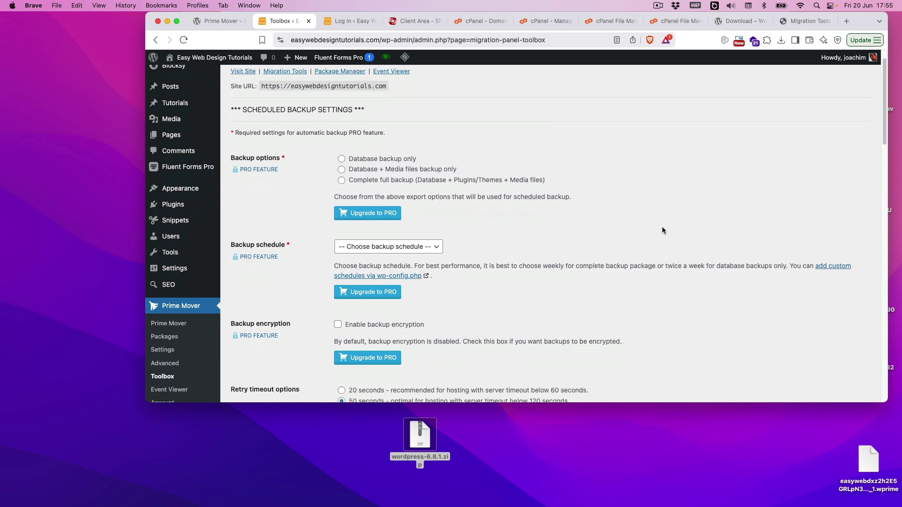
pyautogui.click(439, 241)
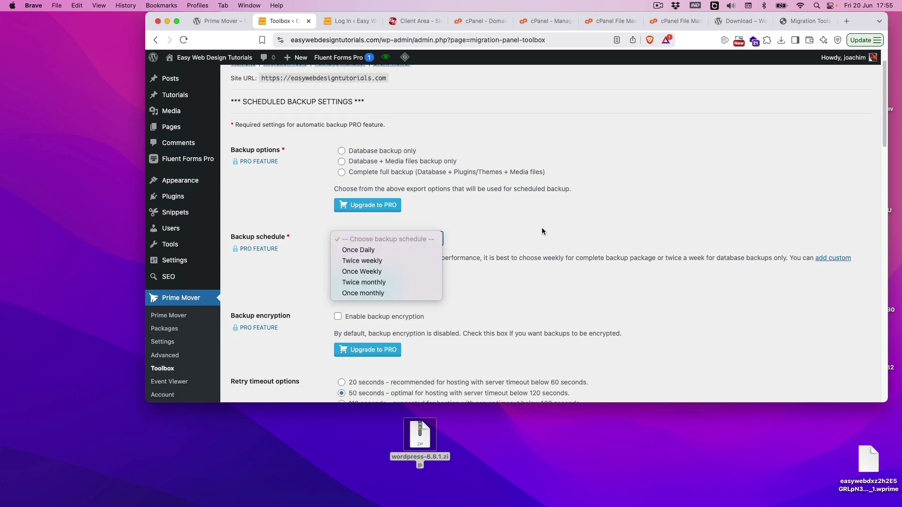
pyautogui.click(557, 237)
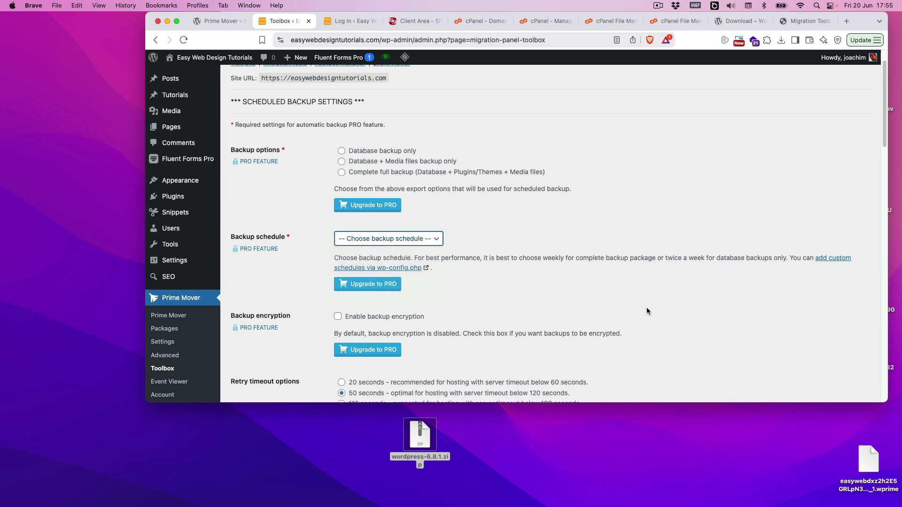
# Examine the retry timeout, maintenance mode, cloud storage and backup log options in the Site Tools, and return to the Packages page.
pyautogui.scroll(-5, 646, 308)
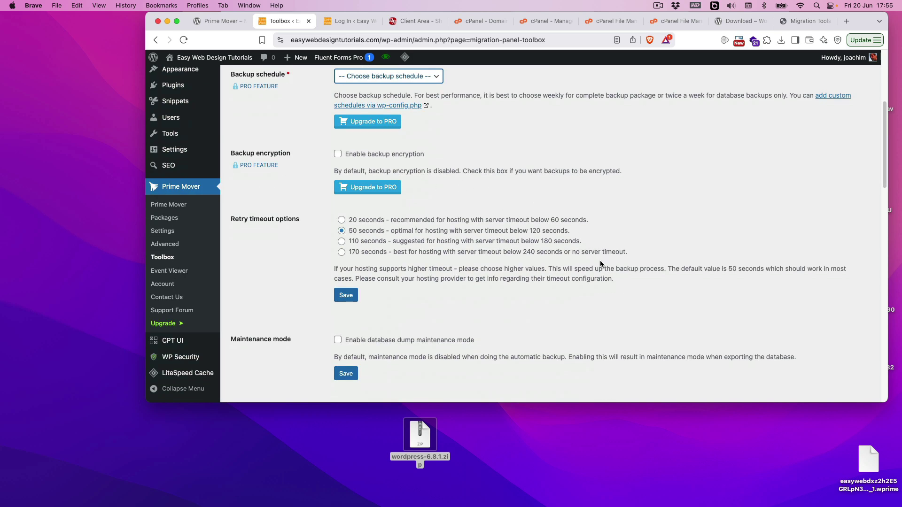
pyautogui.scroll(-1, 600, 260)
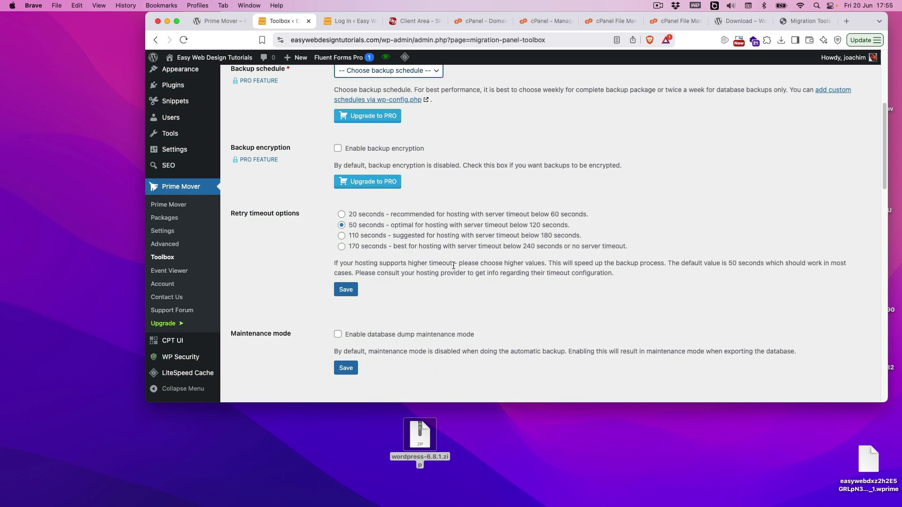
pyautogui.scroll(-2, 600, 298)
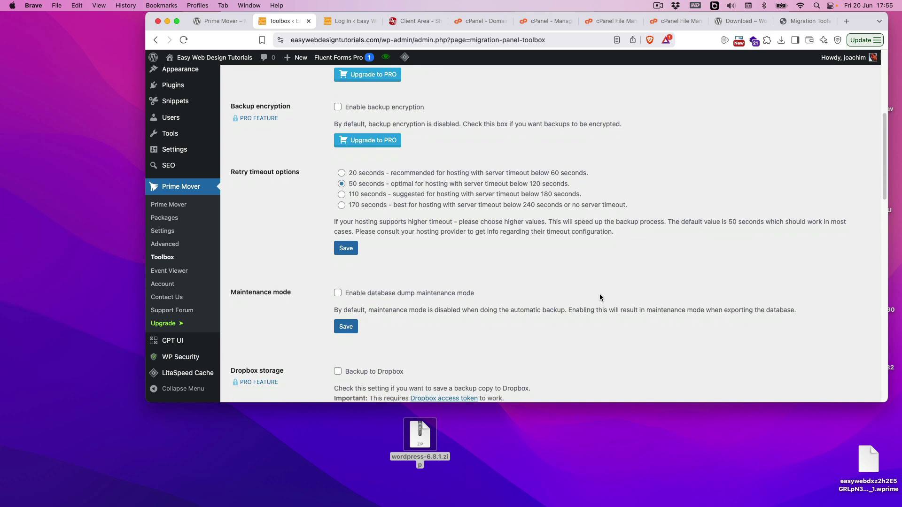
pyautogui.scroll(-5, 600, 296)
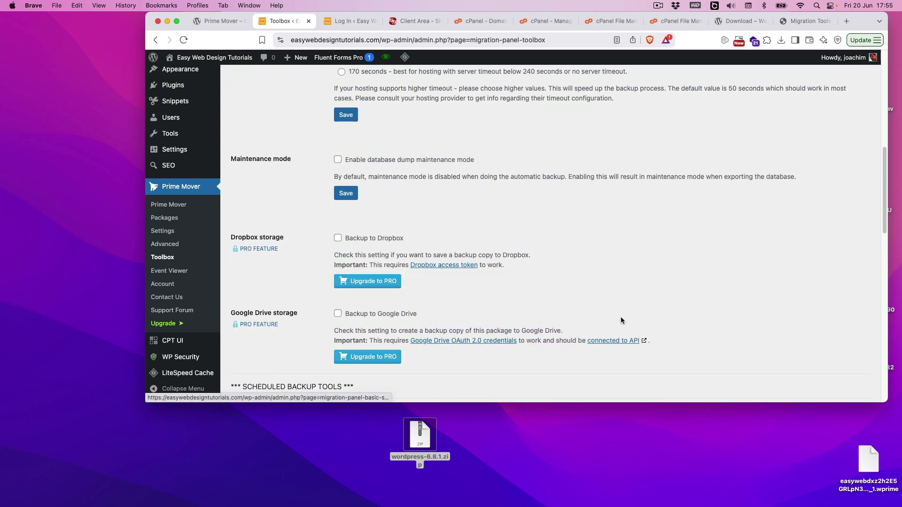
pyautogui.scroll(-3, 677, 327)
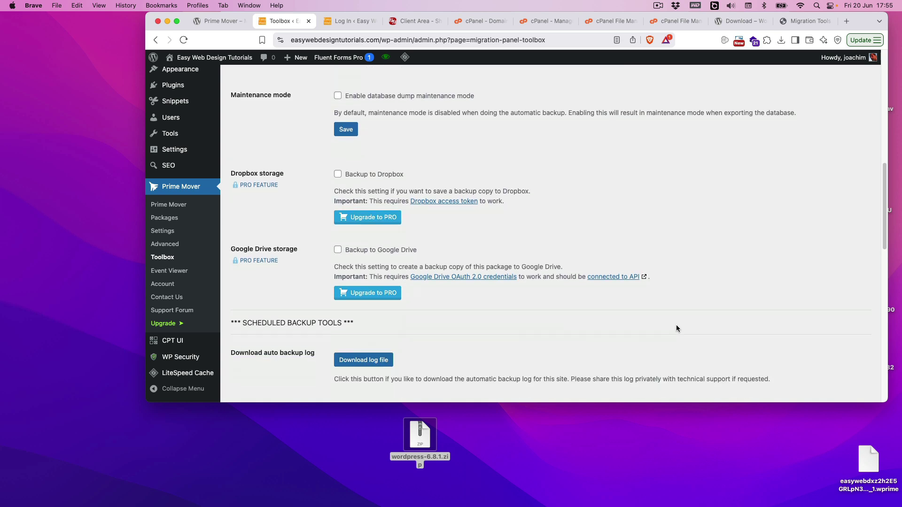
pyautogui.scroll(-10, 676, 328)
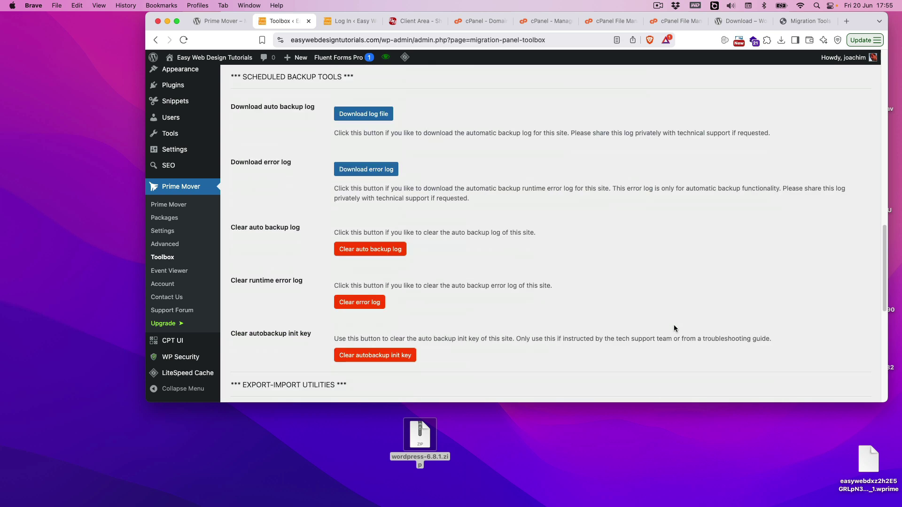
pyautogui.scroll(-3, 674, 328)
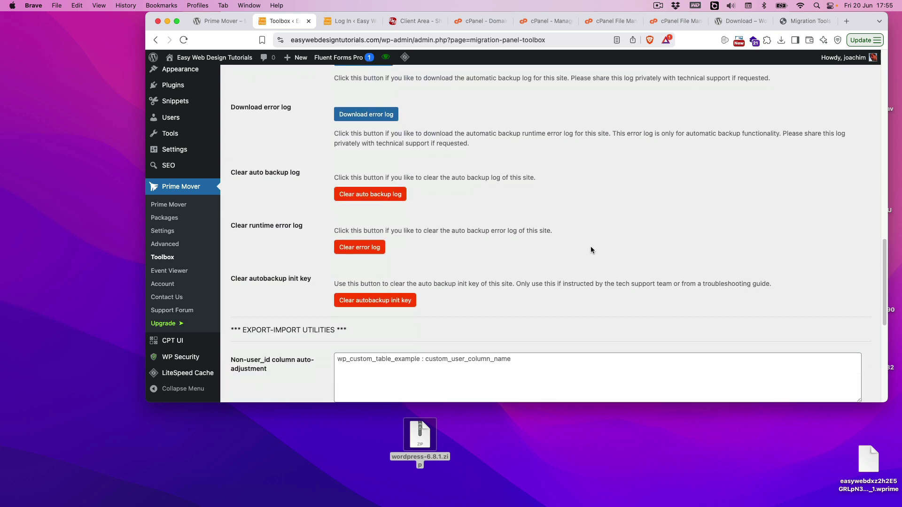
pyautogui.scroll(3, 593, 254)
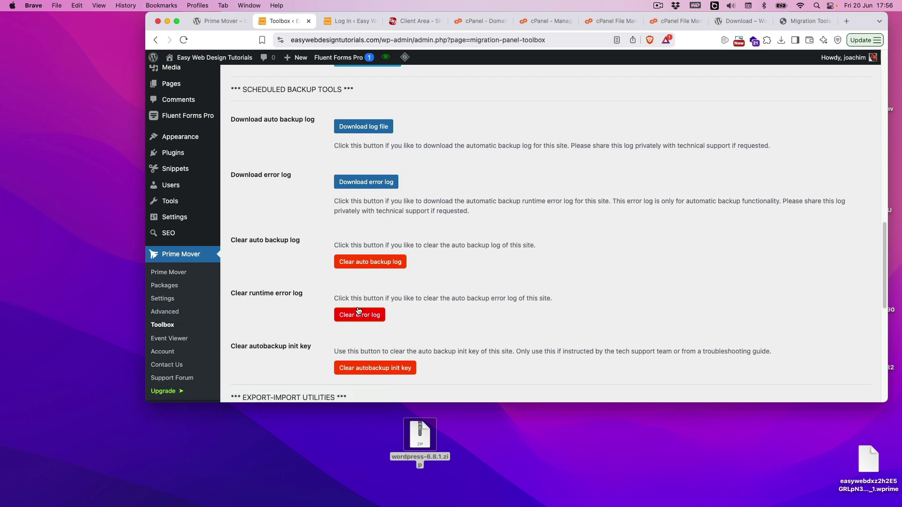
pyautogui.scroll(10, 643, 280)
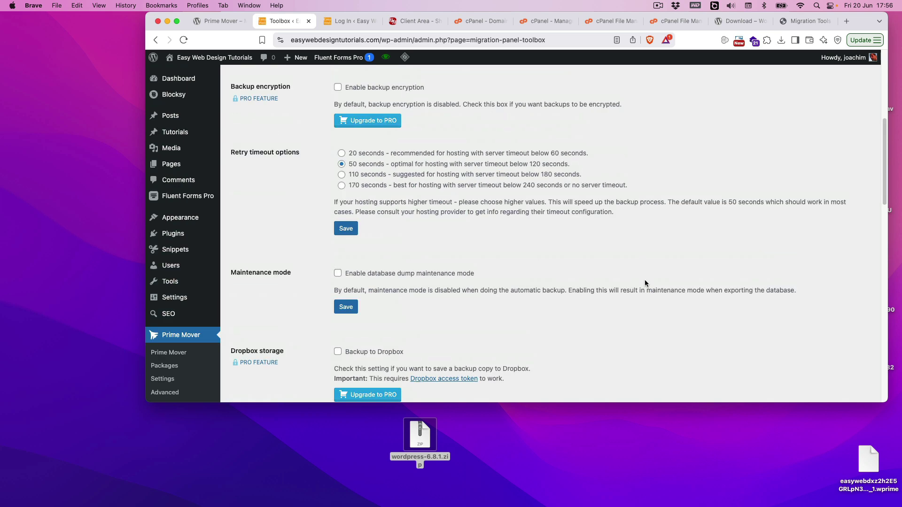
pyautogui.scroll(5, 645, 281)
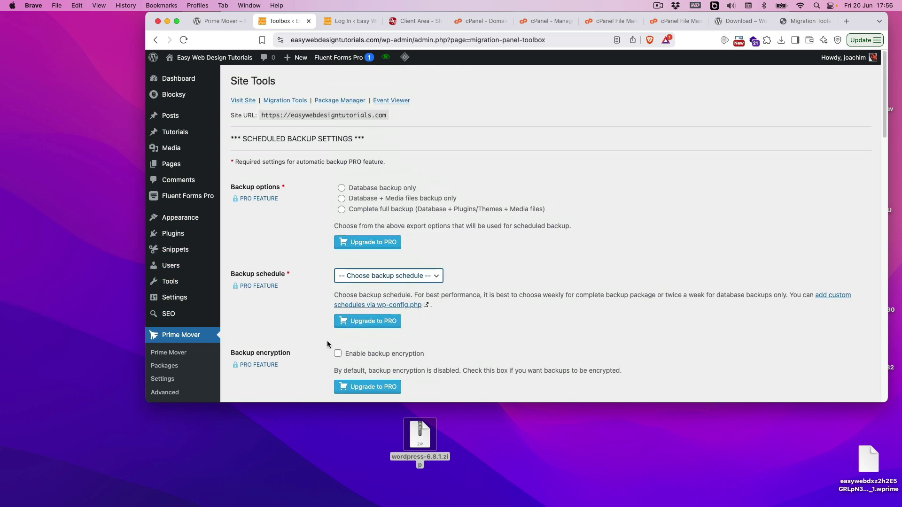
pyautogui.click(165, 366)
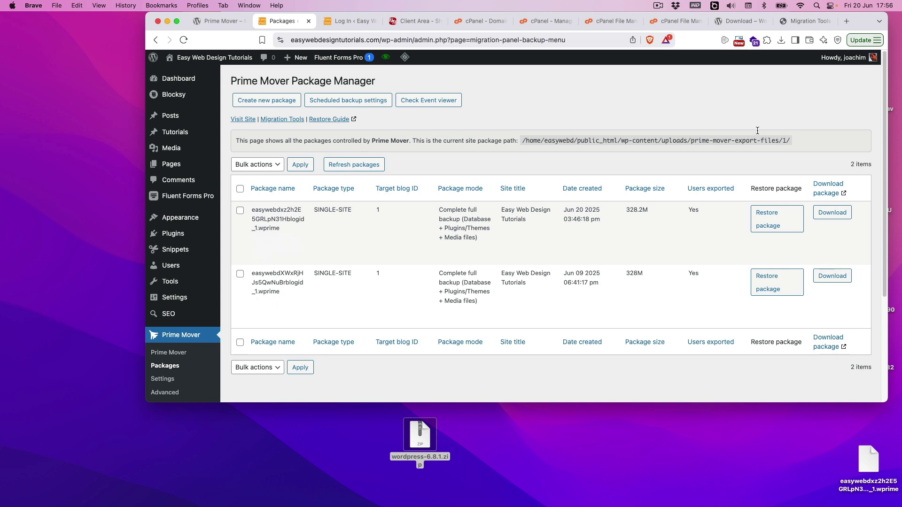
# Return to the dev site's Migration Tools and dismiss the migration completion message.
pyautogui.click(797, 22)
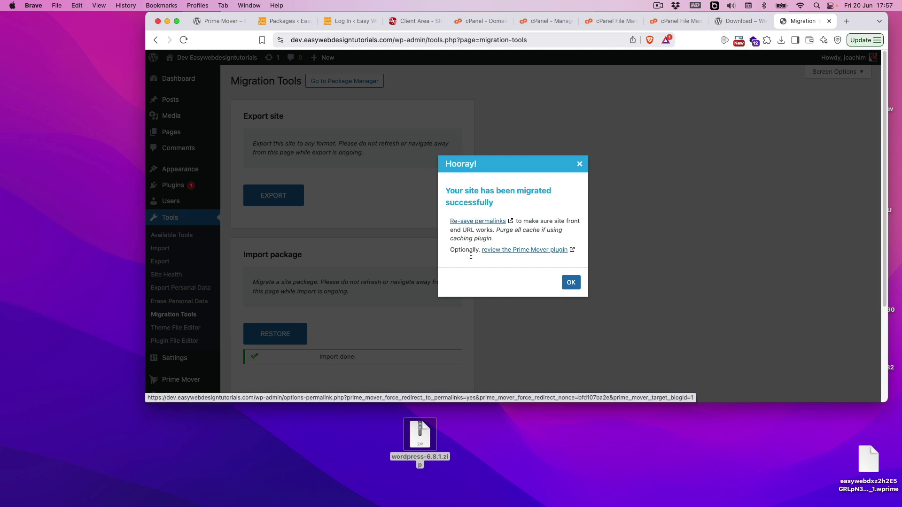
pyautogui.click(571, 283)
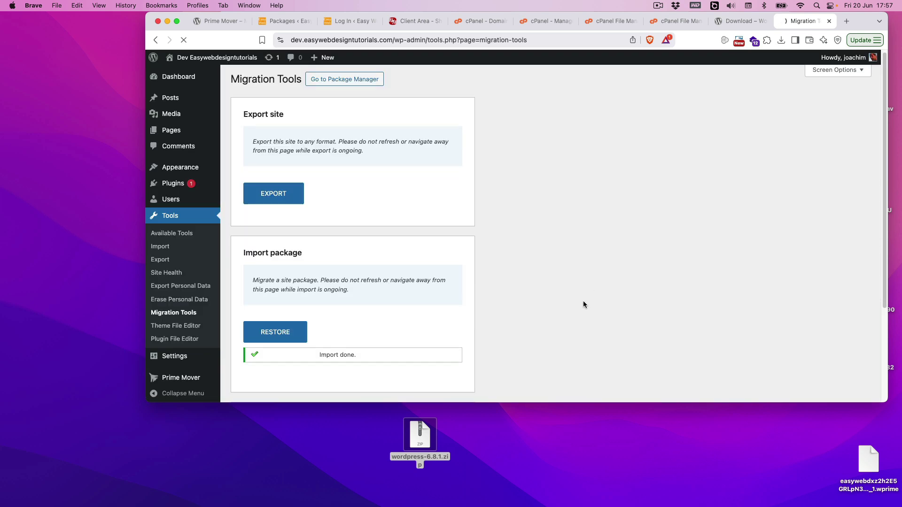
pyautogui.scroll(-3, 582, 301)
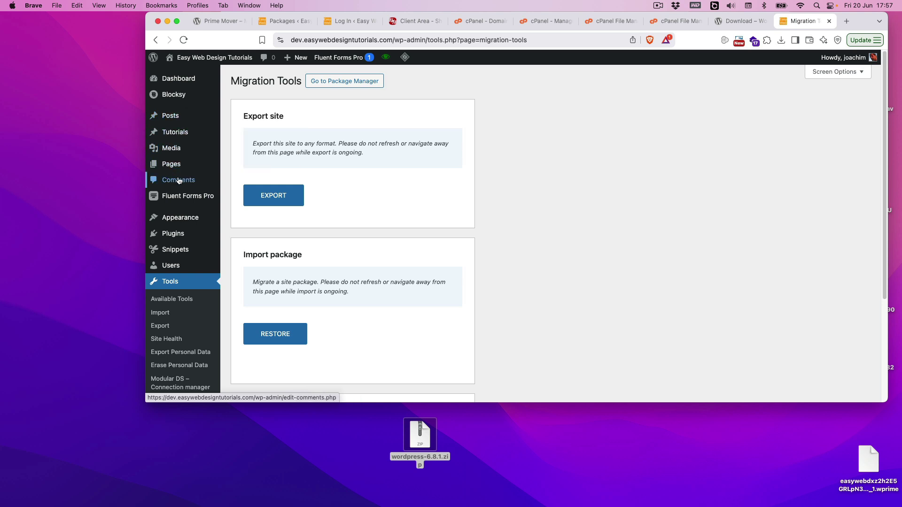
# Open the dev site's Permalink Settings and re-save the Post name permalink structure.
pyautogui.moveTo(179, 197)
pyautogui.moveTo(177, 263)
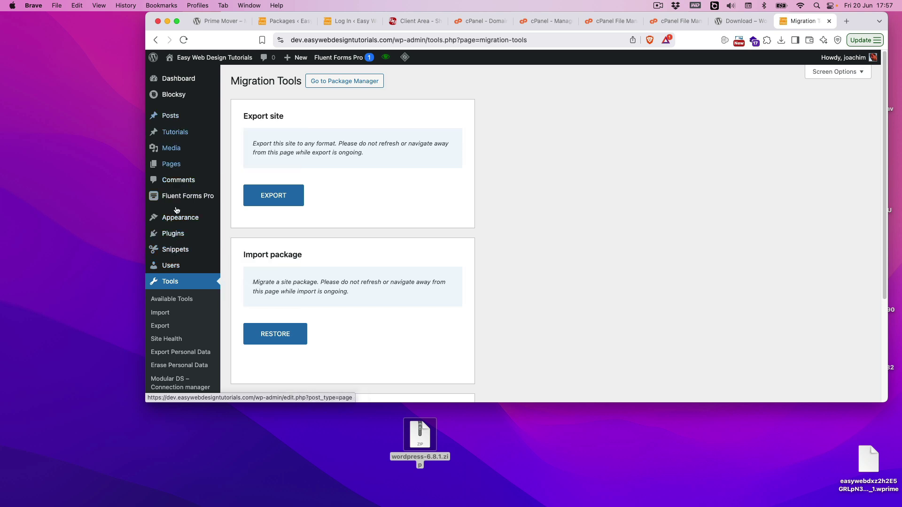
pyautogui.scroll(-3, 183, 286)
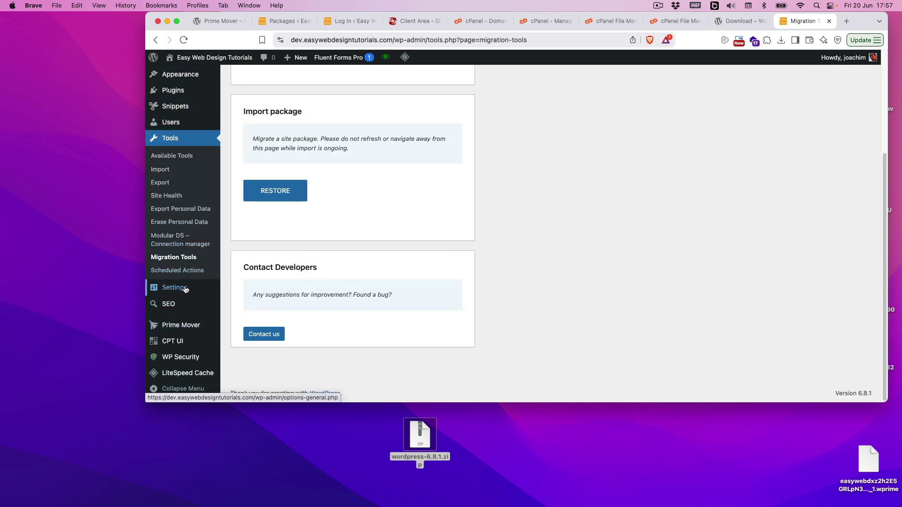
pyautogui.click(254, 292)
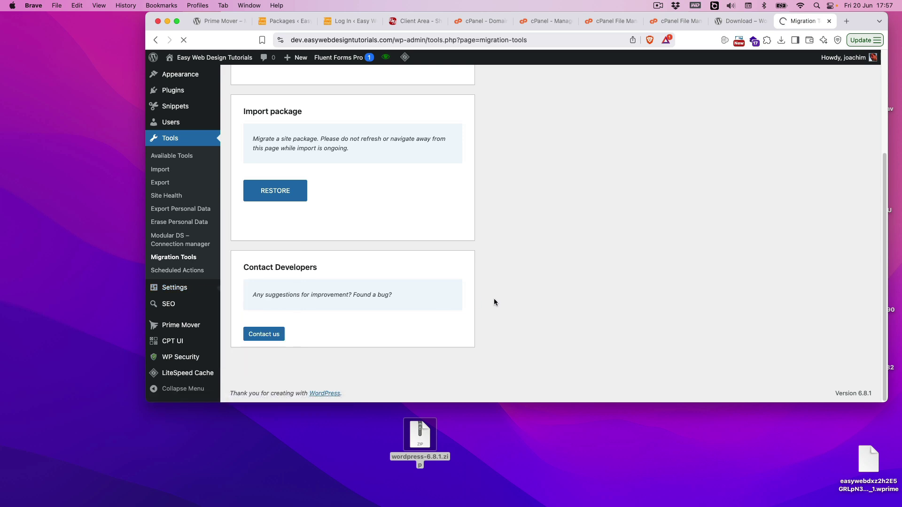
pyautogui.scroll(-5, 306, 287)
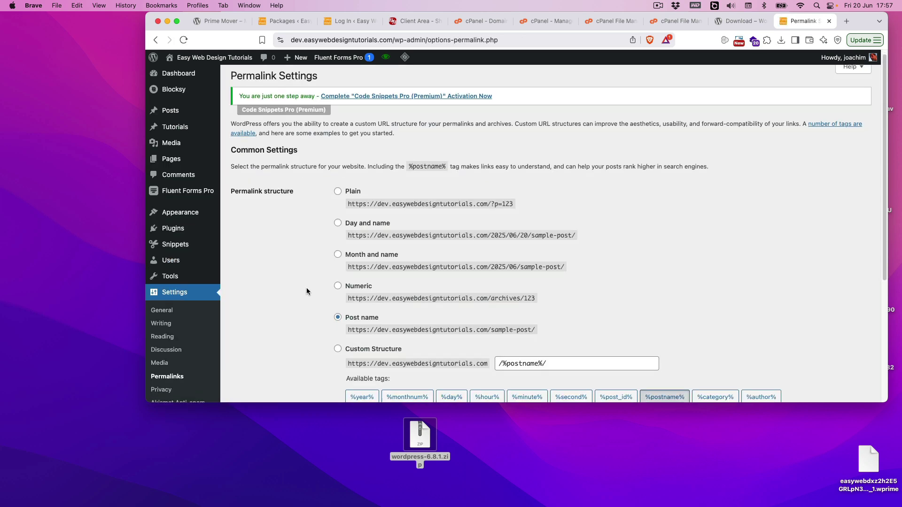
pyautogui.click(258, 354)
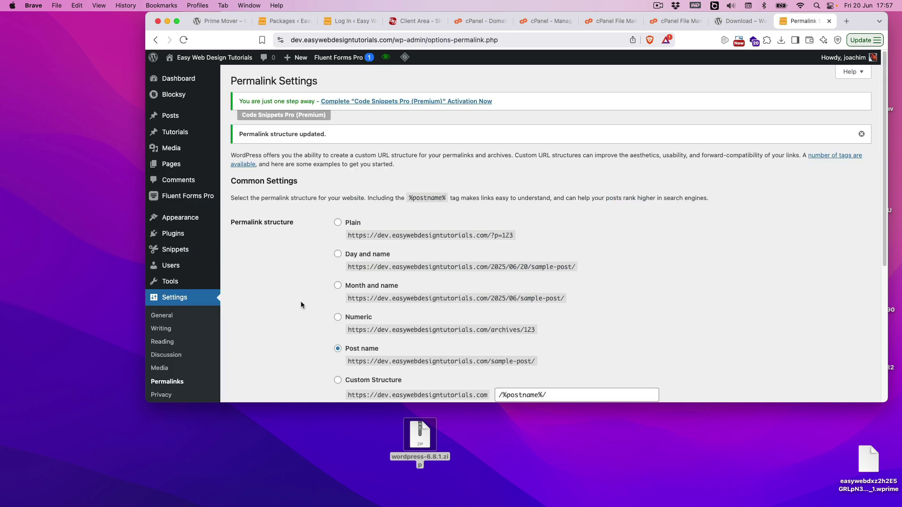
# Open the front pages of the dev site and the main site and compare their content.
pyautogui.moveTo(188, 57)
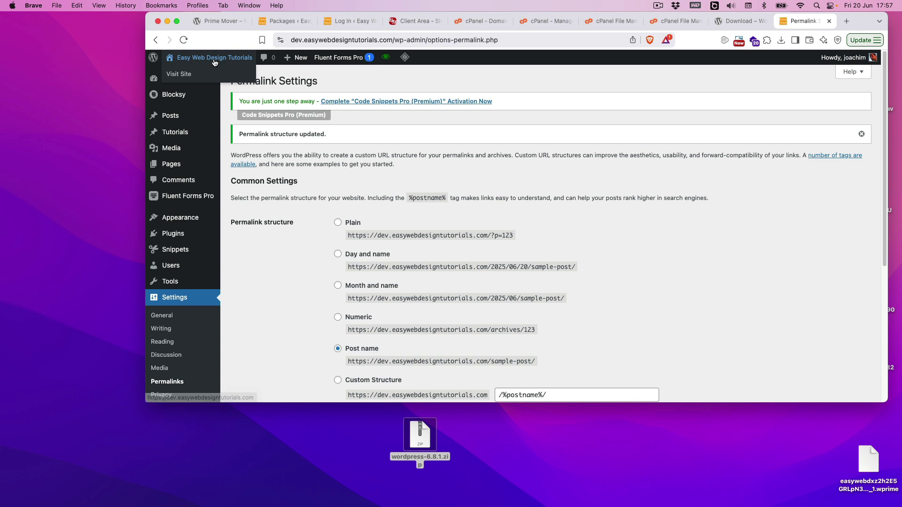
pyautogui.click(183, 74)
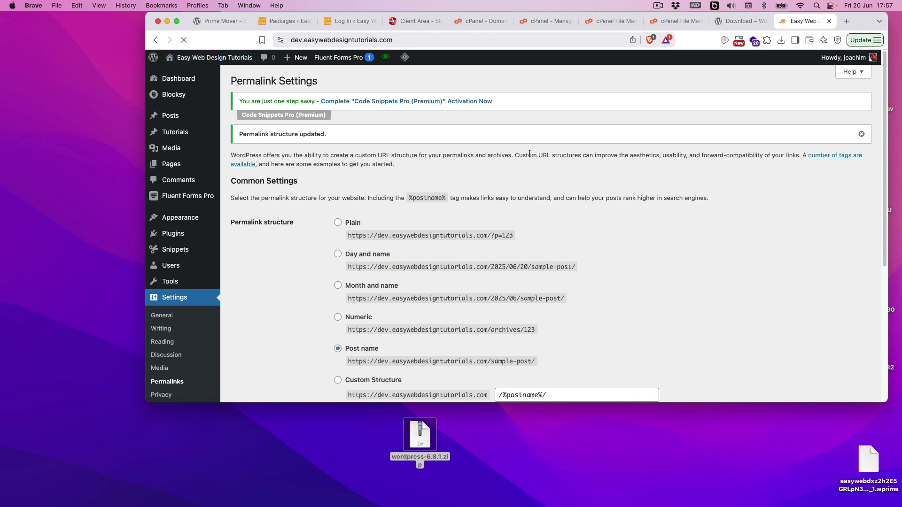
pyautogui.scroll(-2, 607, 230)
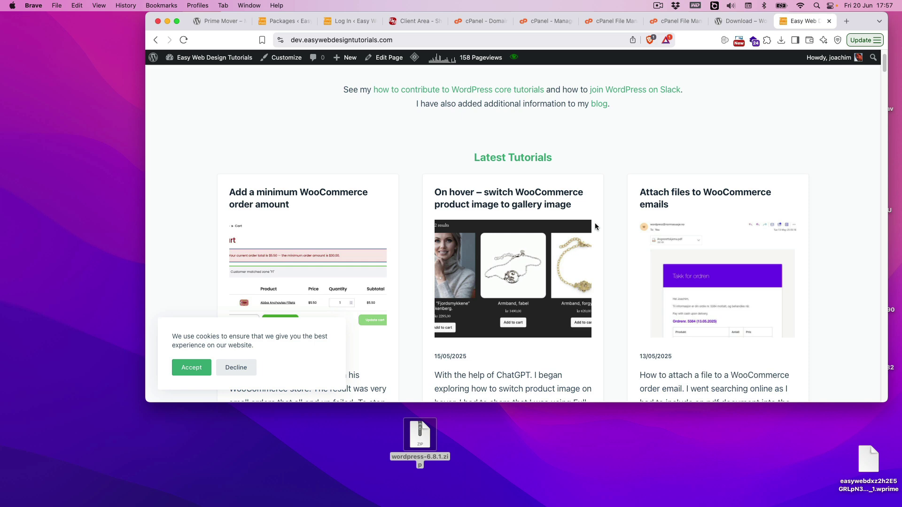
pyautogui.click(284, 22)
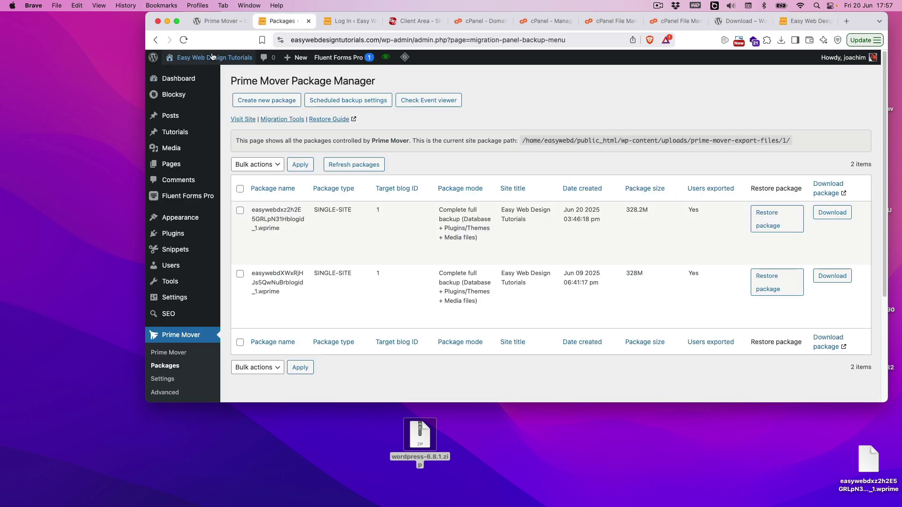
pyautogui.click(188, 74)
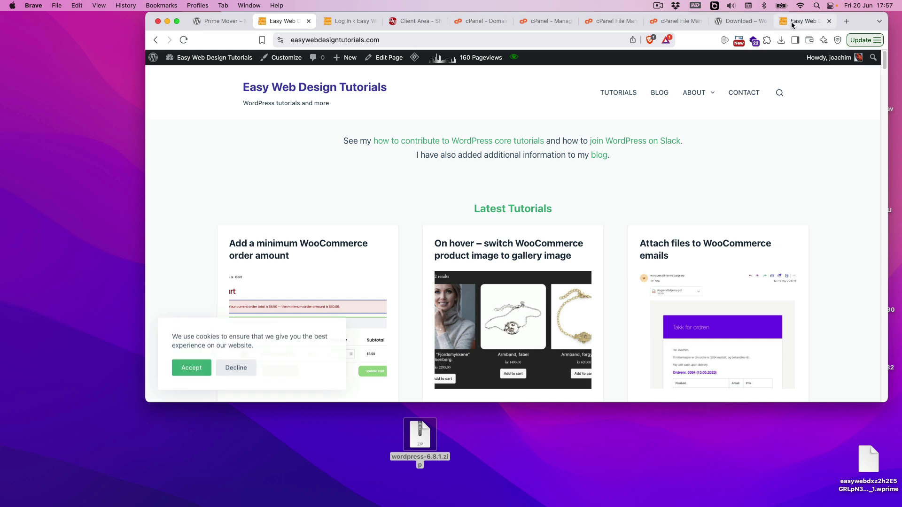
pyautogui.click(792, 22)
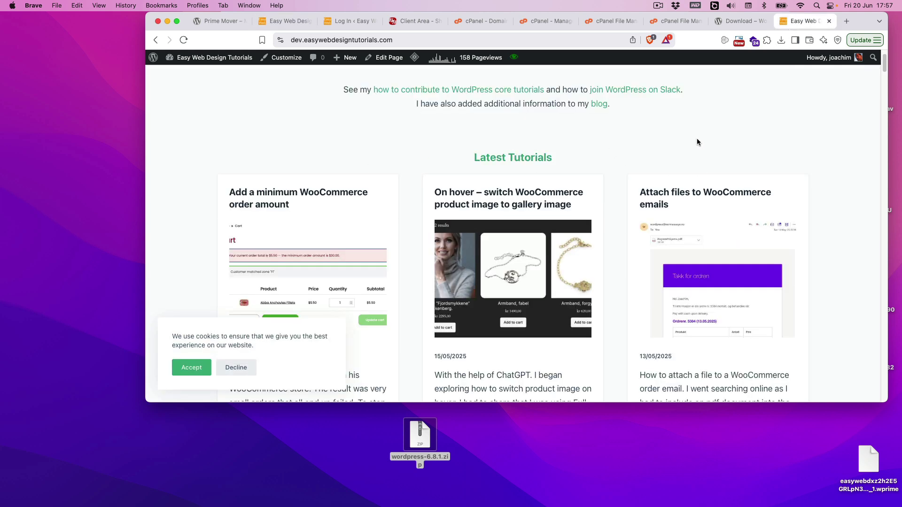